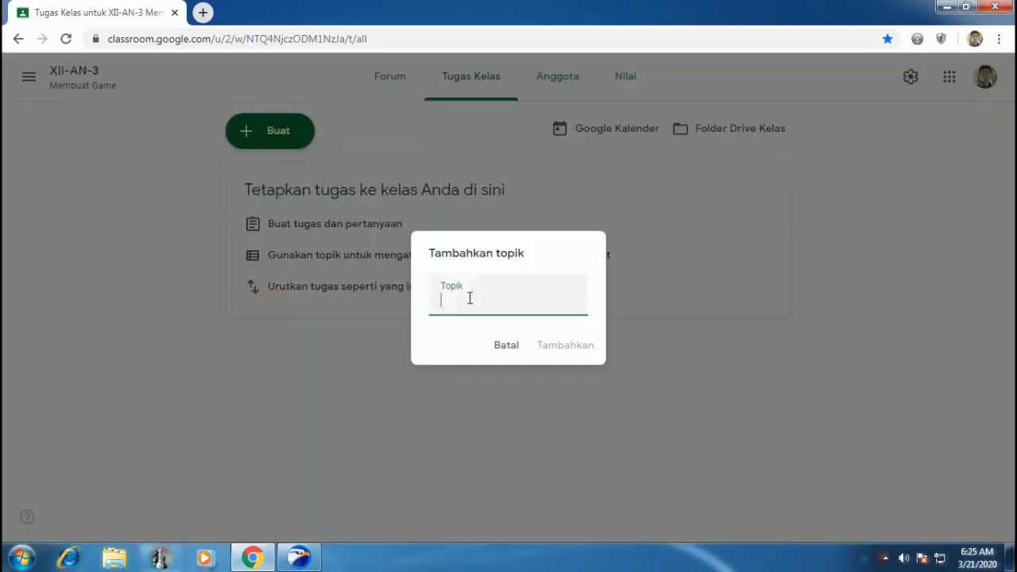
# - Add the class topic "01 Definisi Game"
pyautogui.write('01 Defini Game')
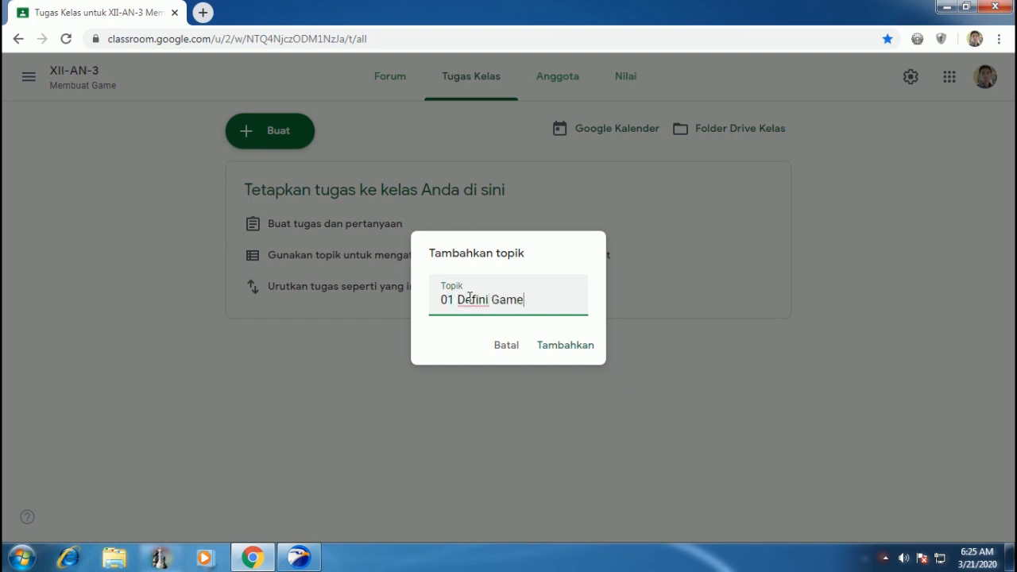
pyautogui.doubleClick(489, 298)
pyautogui.click(489, 298)
pyautogui.write('si')
pyautogui.click(558, 349)
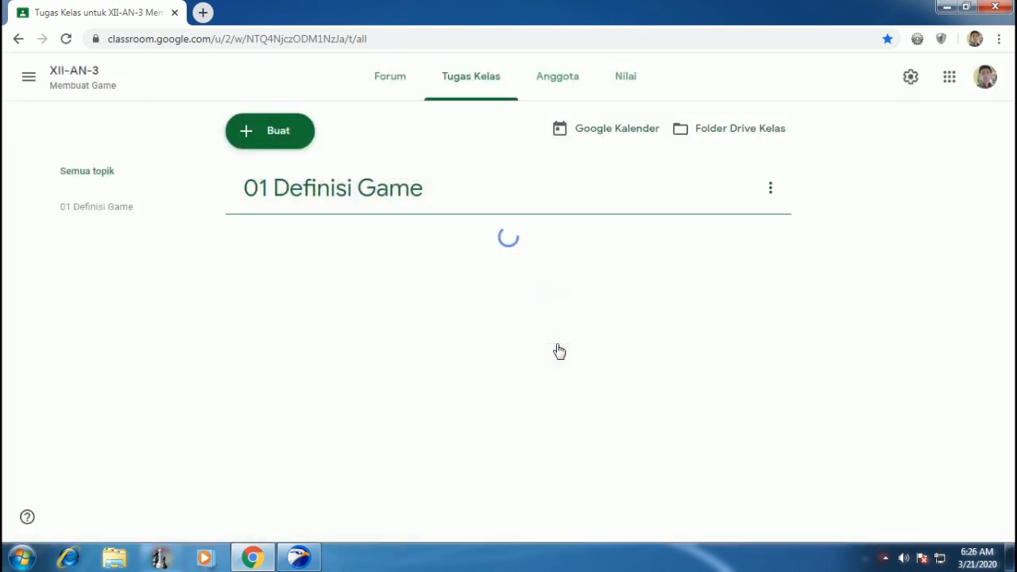
# - Create a new class material (Materi) and title it "Materi 01 Definisi Game"
pyautogui.click(270, 130)
pyautogui.click(282, 247)
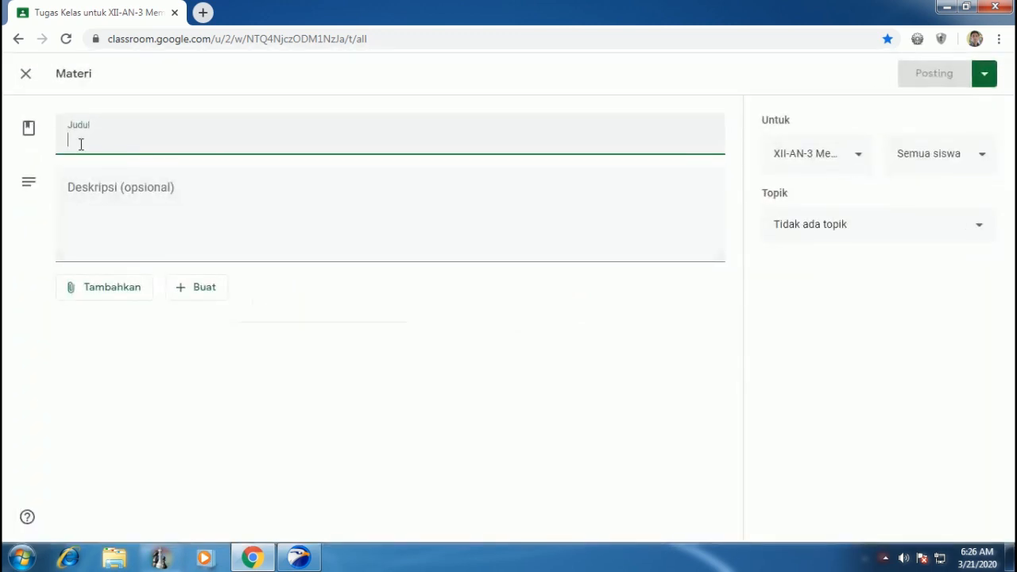
pyautogui.write('Materi')
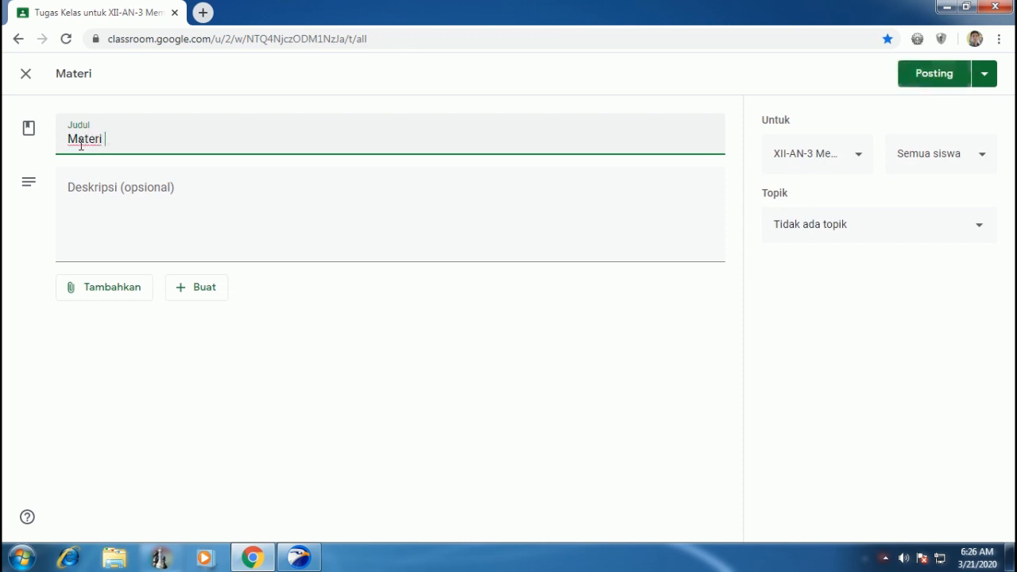
pyautogui.write(' 01 ')
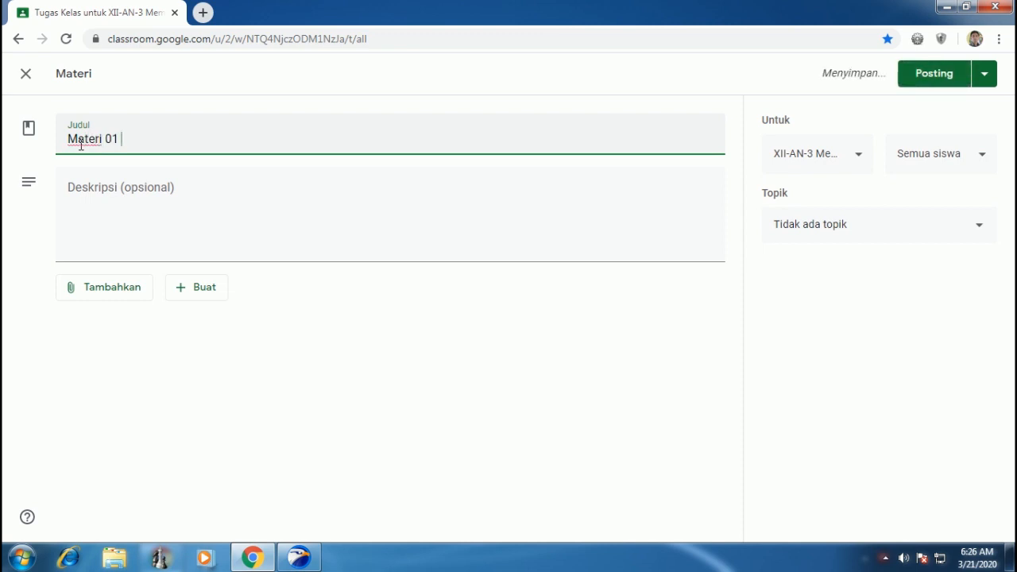
pyautogui.write('Definisi Game')
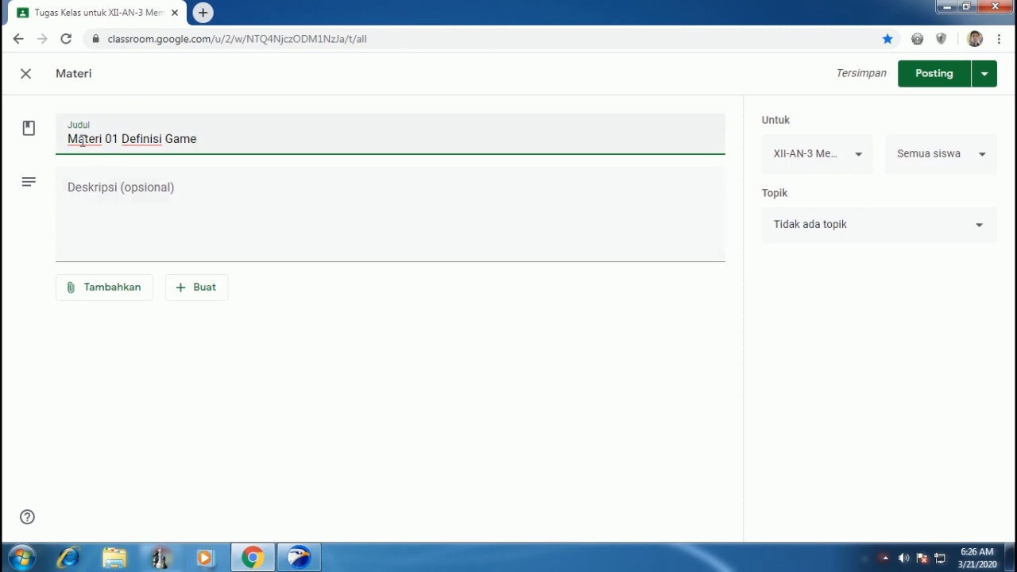
pyautogui.click(103, 296)
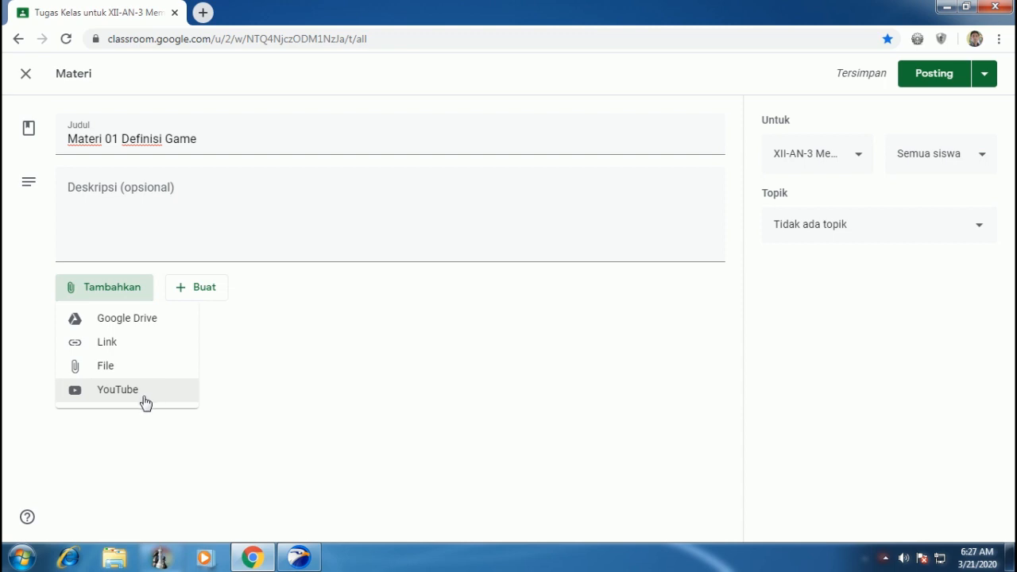
pyautogui.press('Escape')
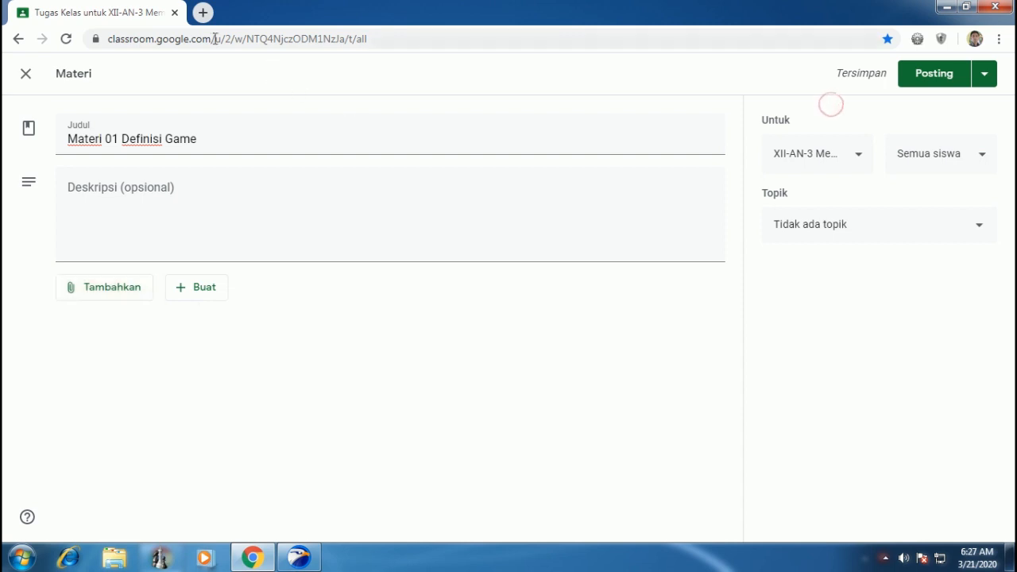
# - Open Google Drive in a new browser tab and check which account is signed in
pyautogui.click(202, 12)
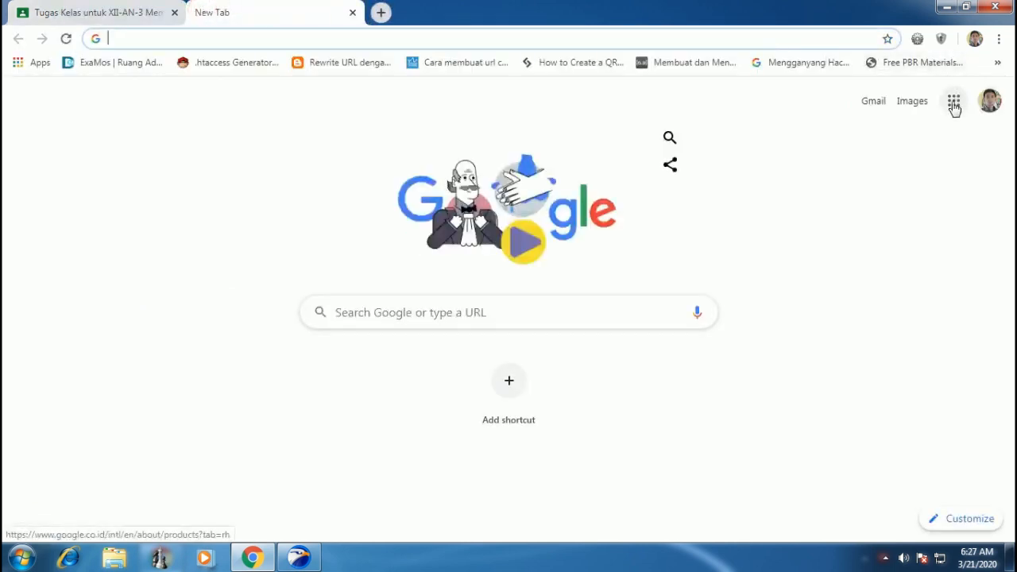
pyautogui.click(953, 106)
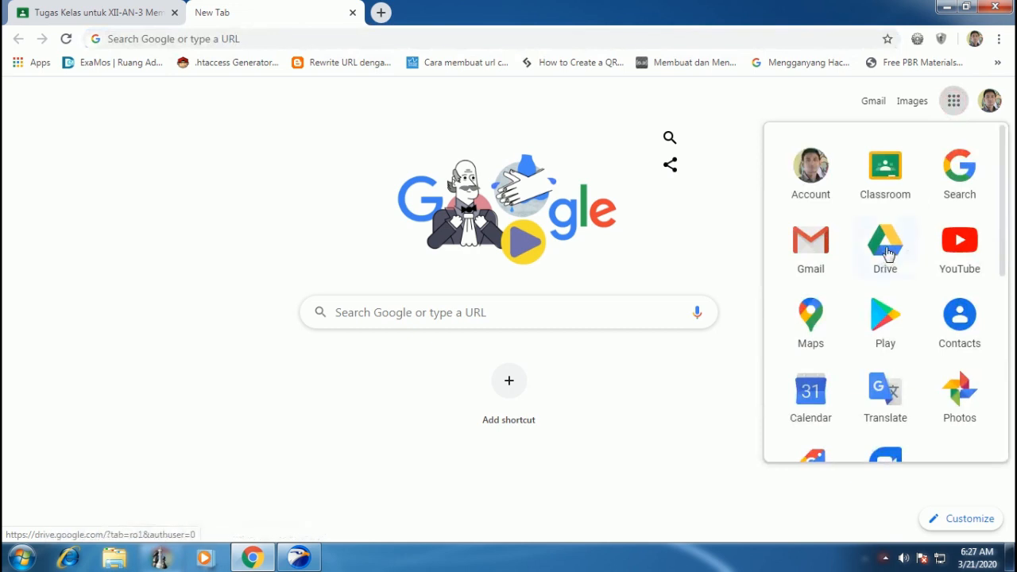
pyautogui.click(888, 252)
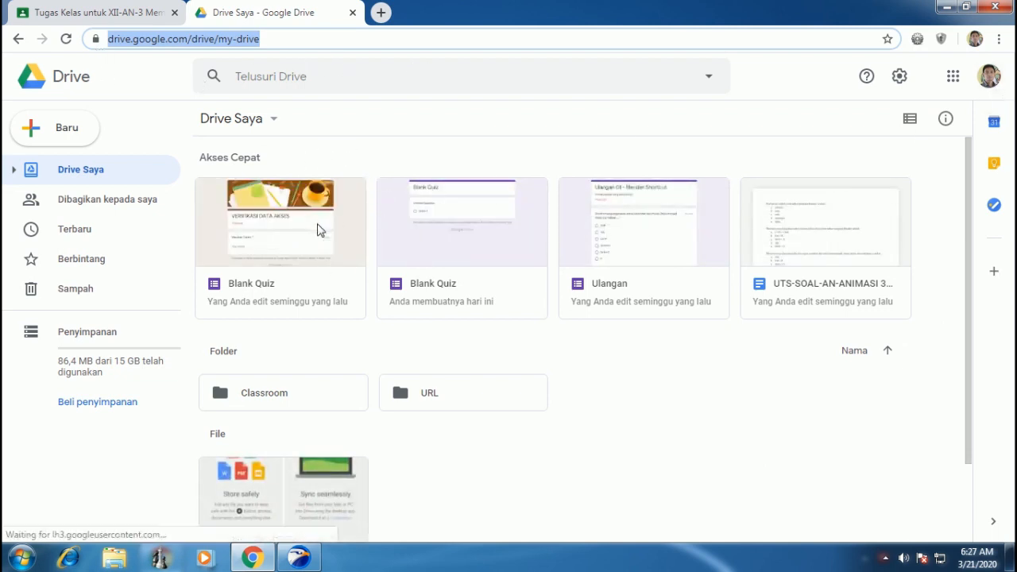
pyautogui.click(989, 77)
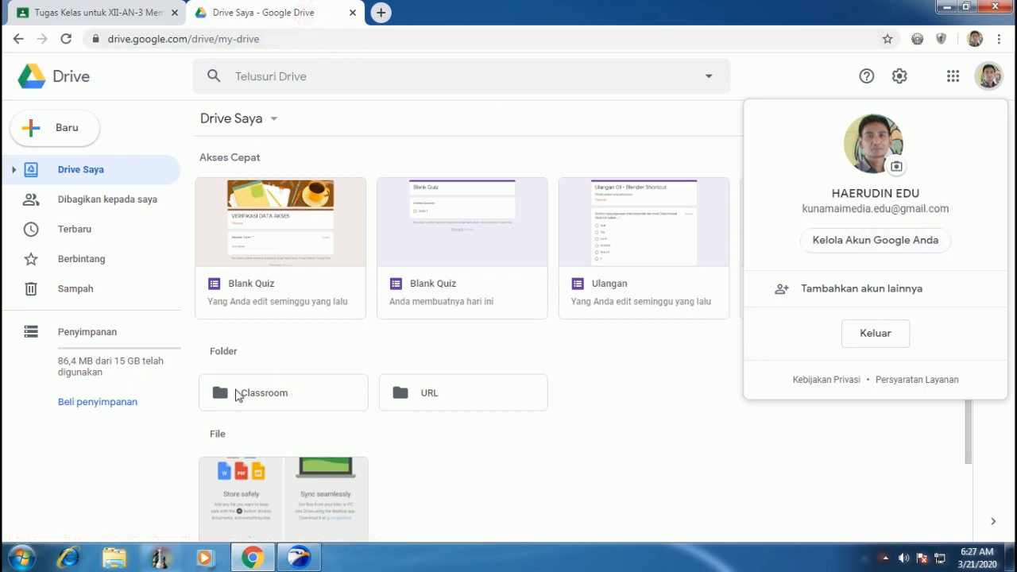
pyautogui.click(487, 454)
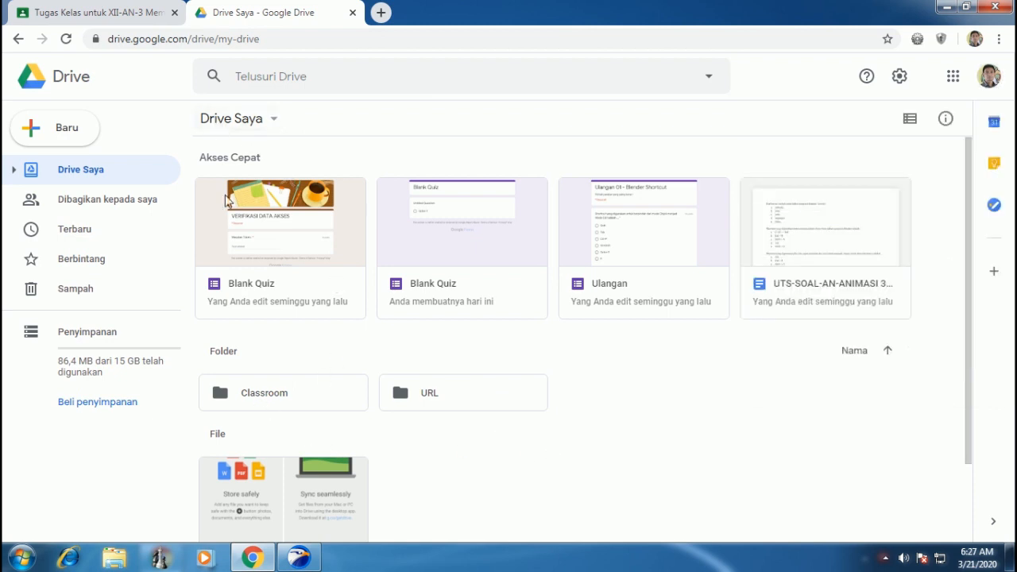
# - Open the Materi Kelas XII-AN folder inside the Classroom folder of Drive Saya
pyautogui.click(58, 135)
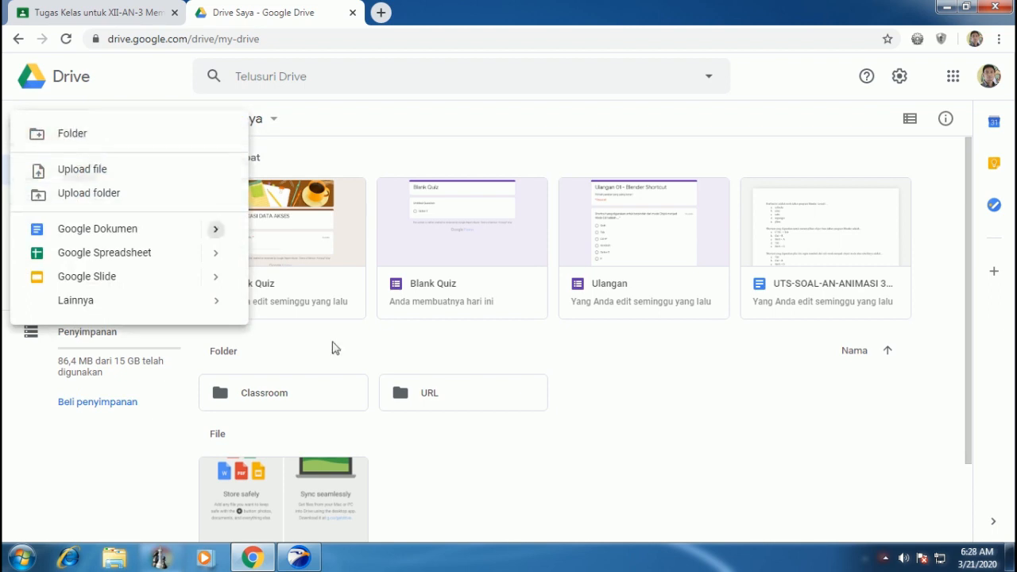
pyautogui.click(482, 475)
pyautogui.click(231, 402)
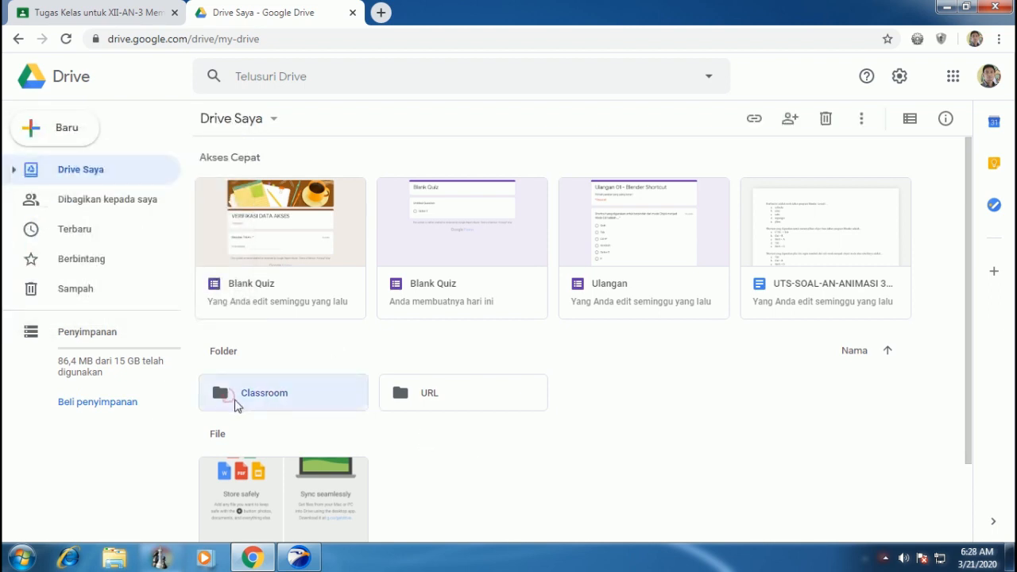
pyautogui.doubleClick(224, 401)
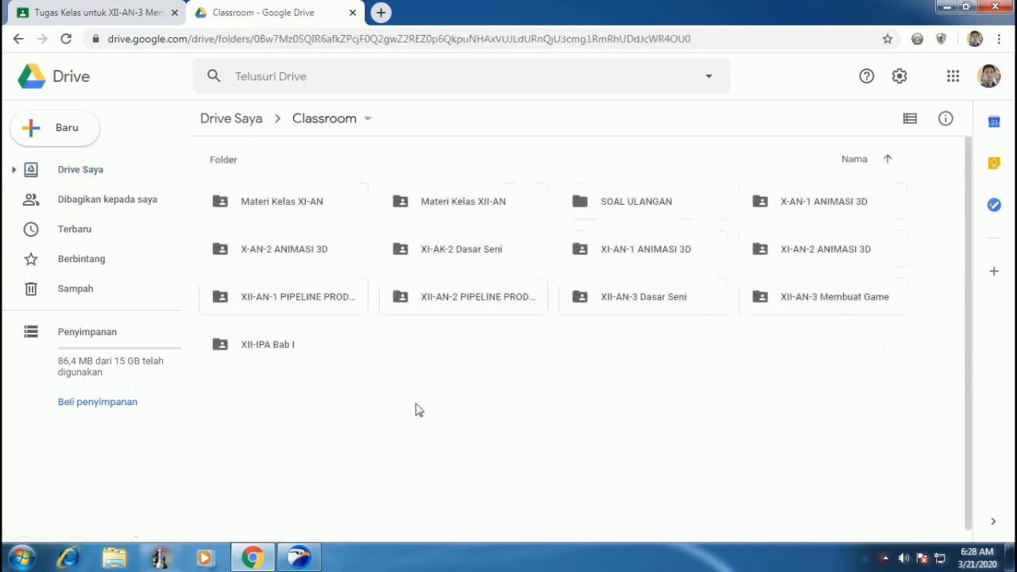
pyautogui.click(454, 407)
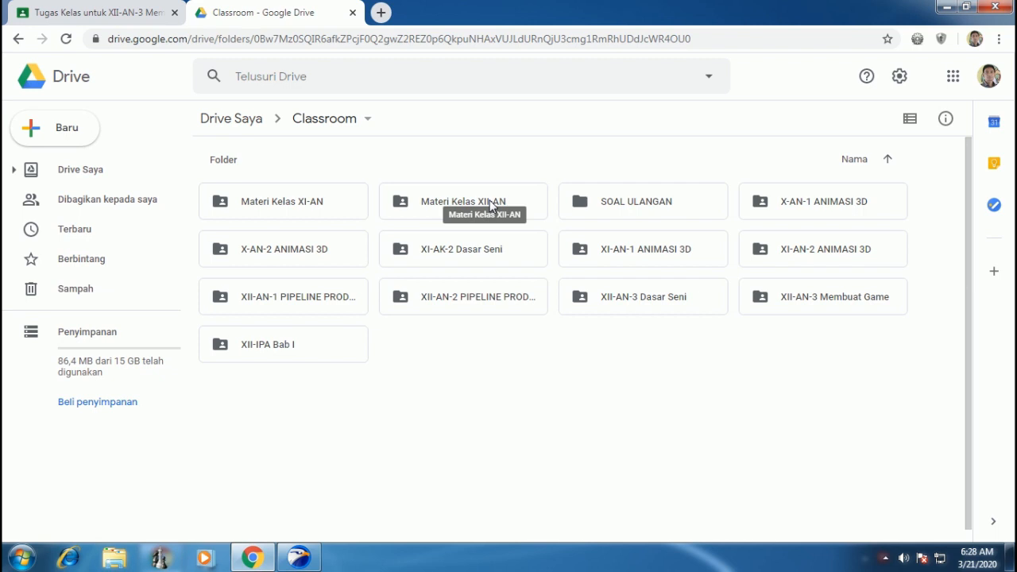
pyautogui.click(438, 211)
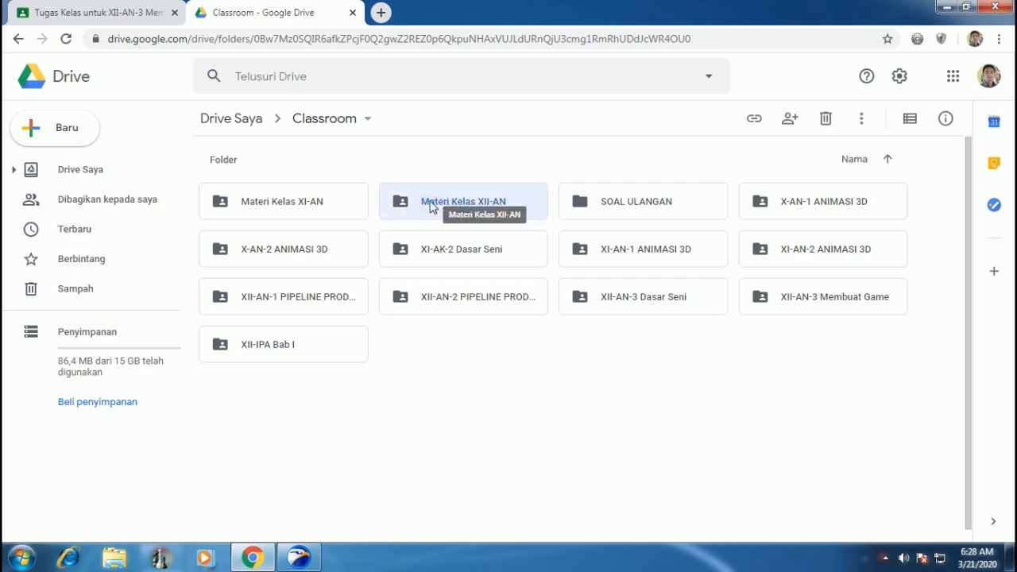
pyautogui.doubleClick(432, 206)
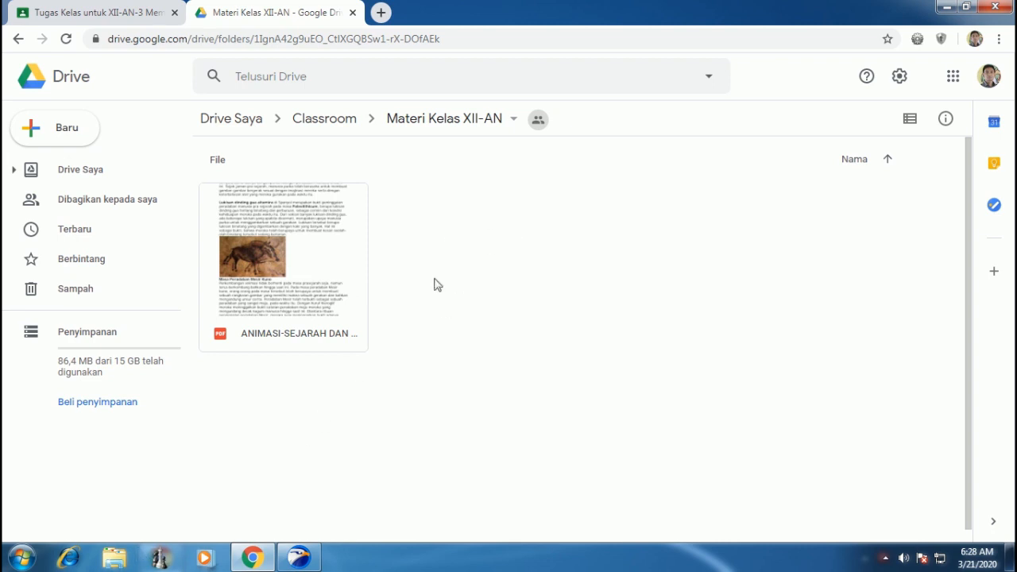
# - Upload MATERI 01 Game.pptx from the computer's Videos library to the Materi Kelas XII-AN Drive folder and dismiss the upload notice
pyautogui.click(114, 557)
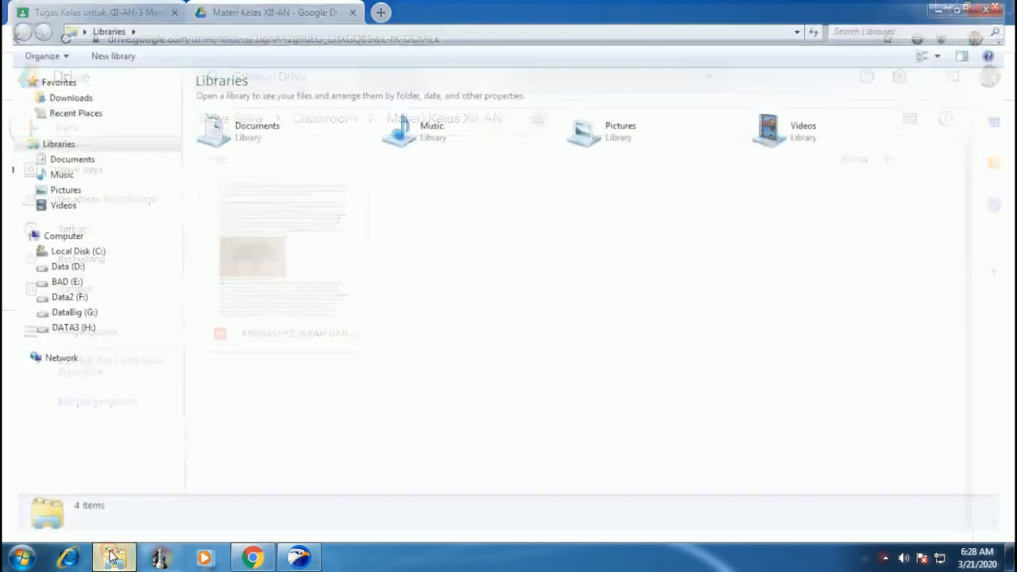
pyautogui.click(50, 208)
pyautogui.click(197, 234)
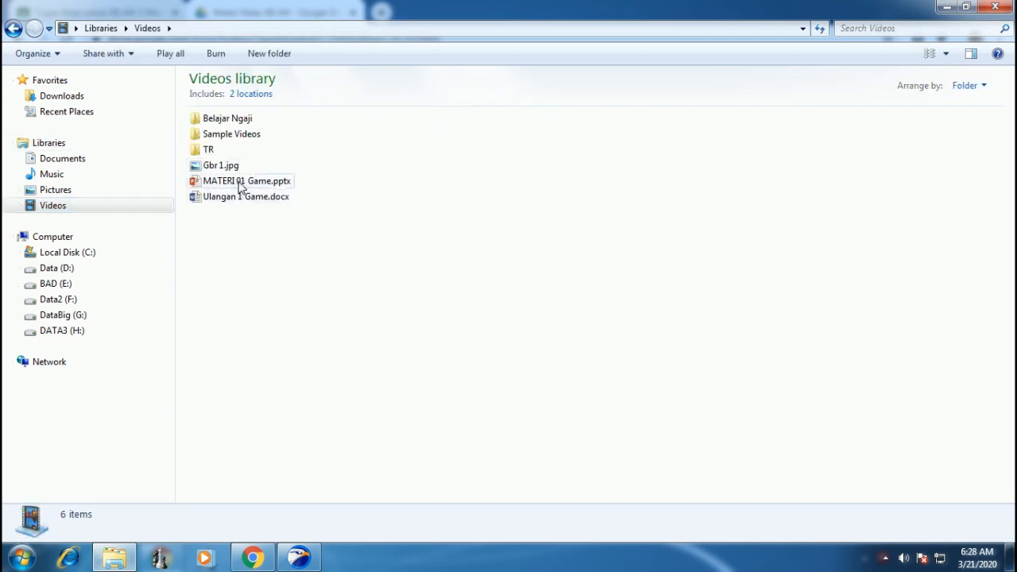
pyautogui.moveTo(231, 186); pyautogui.dragTo(481, 289)
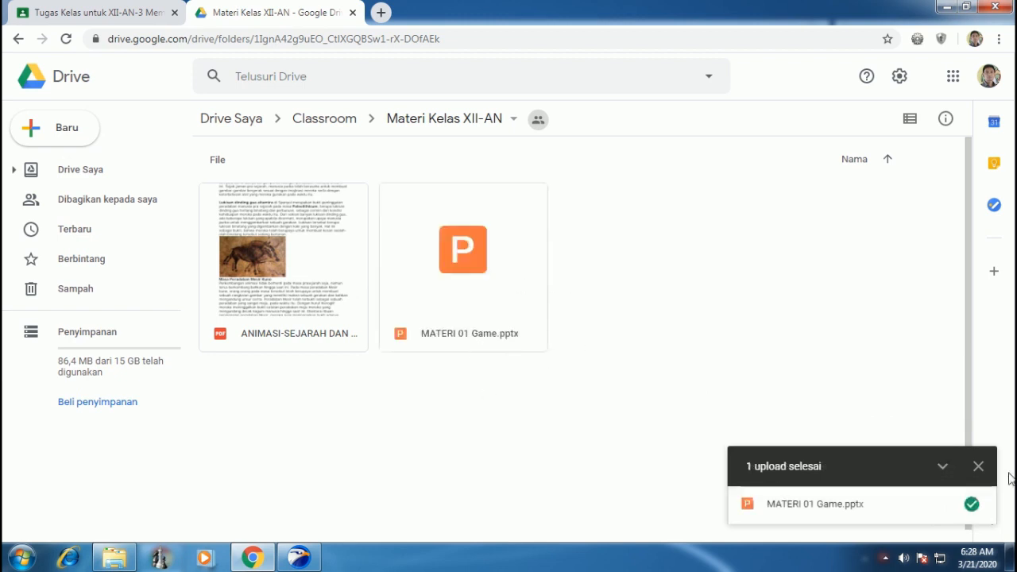
pyautogui.click(979, 467)
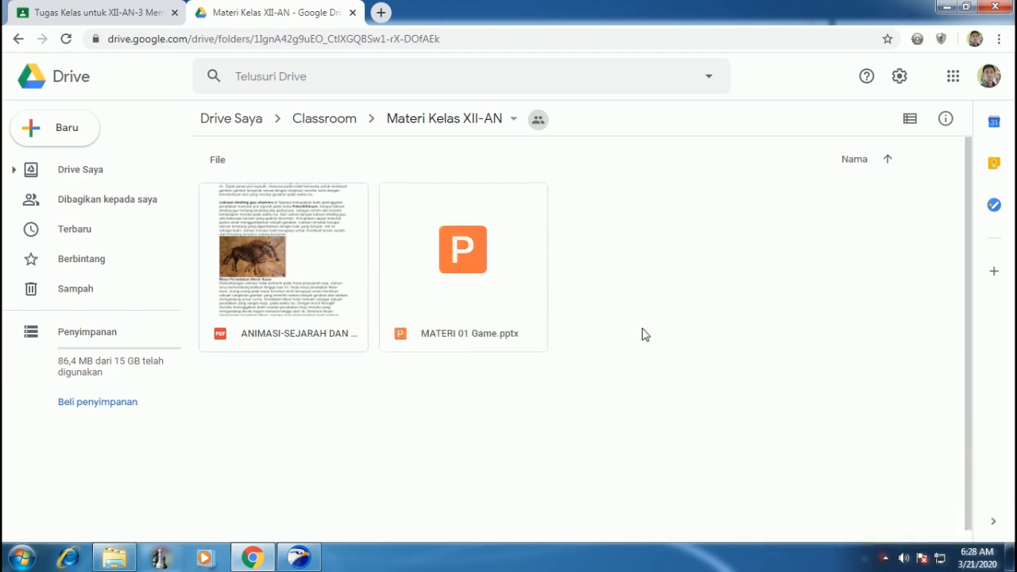
# - Return to the Classroom material draft and attach MATERI 01 Game.pptx from Google Drive
pyautogui.click(124, 13)
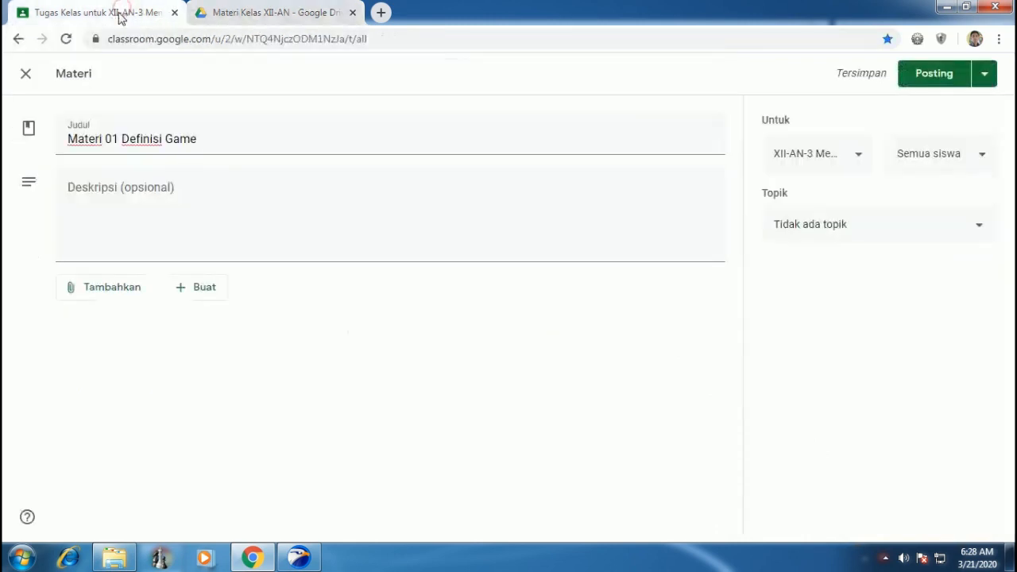
pyautogui.click(102, 289)
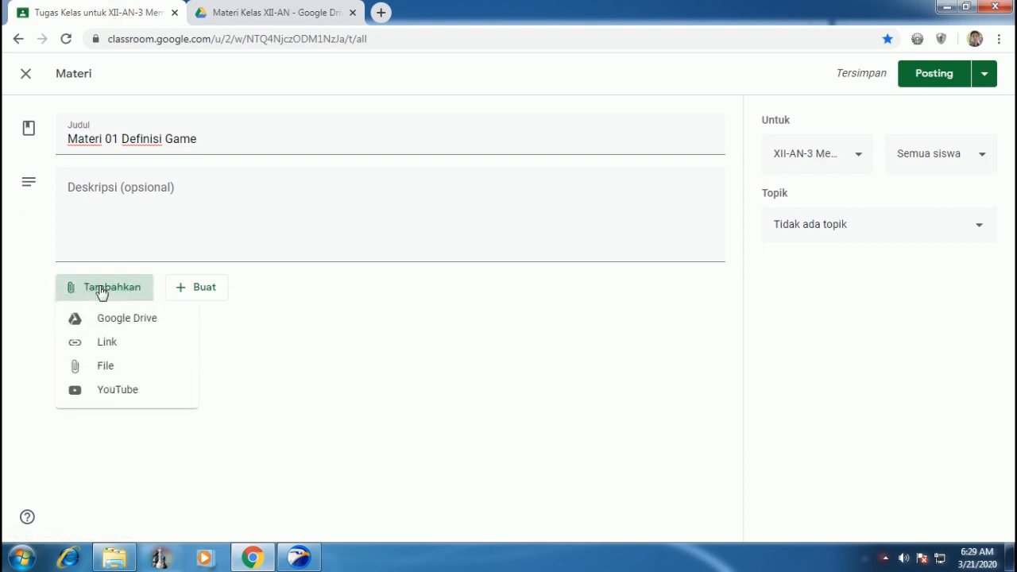
pyautogui.click(117, 324)
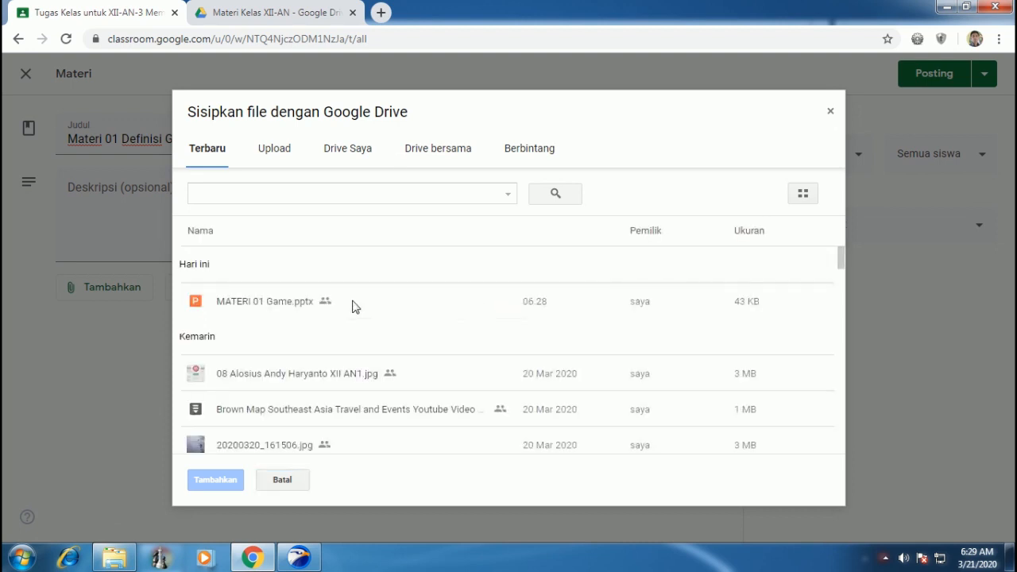
pyautogui.click(262, 311)
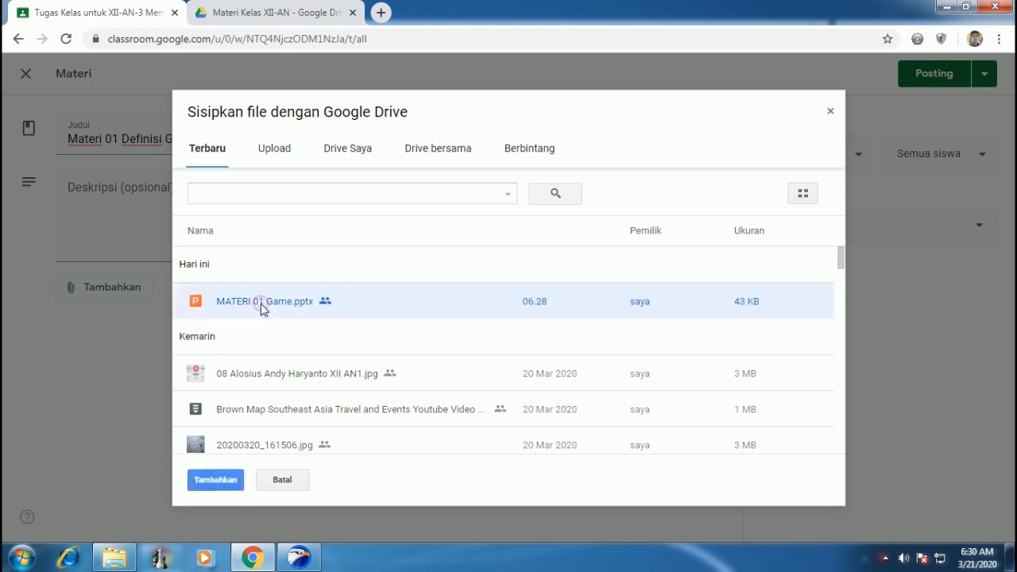
pyautogui.click(219, 481)
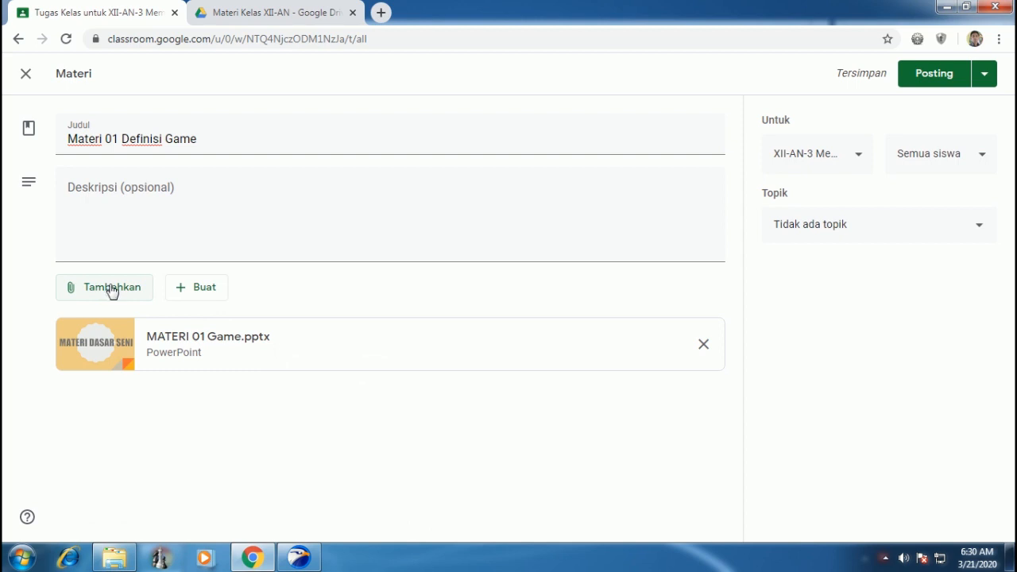
pyautogui.click(381, 11)
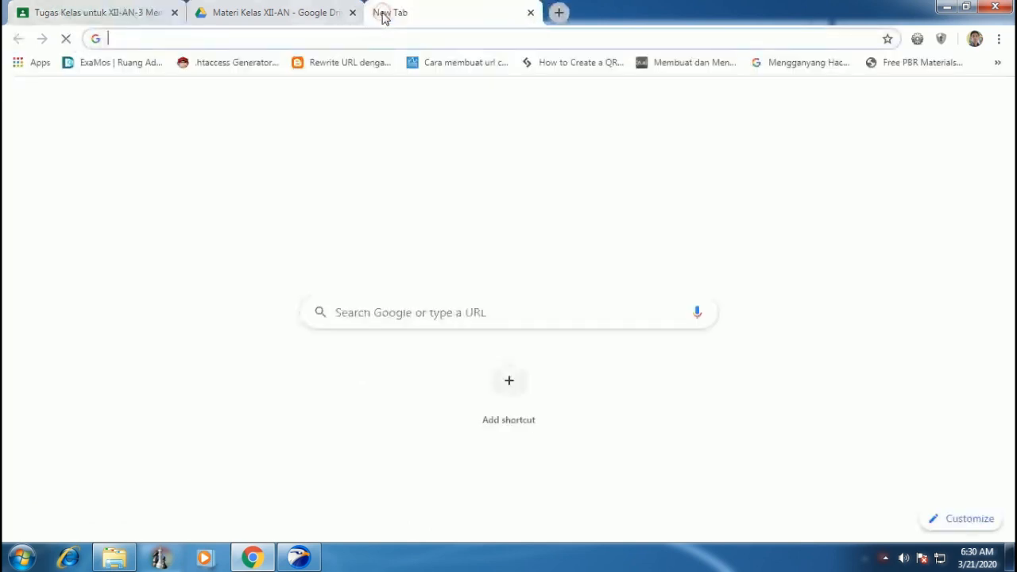
pyautogui.write('www.youtube.com')
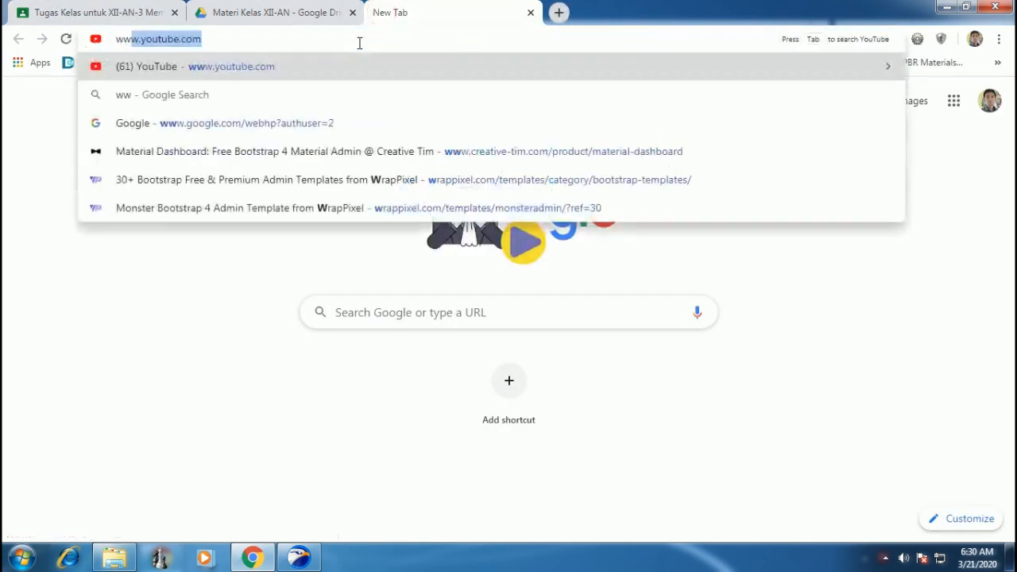
pyautogui.press('Right')
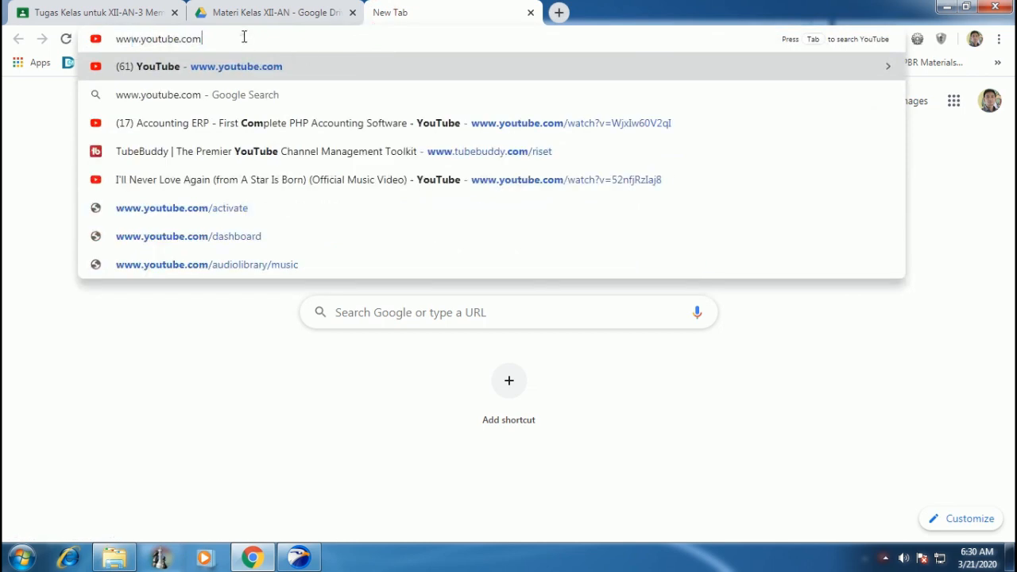
pyautogui.press('Return')
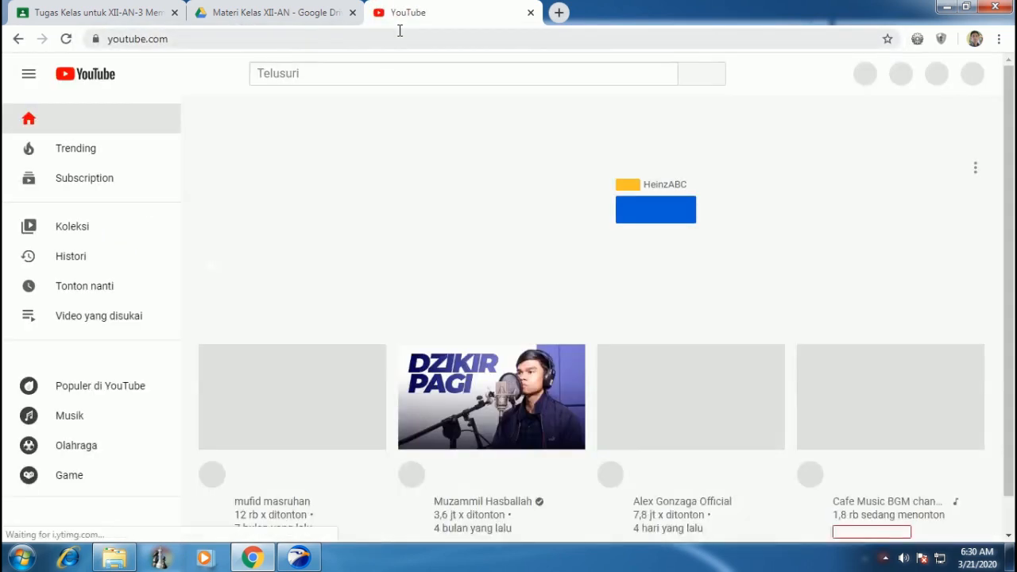
# - Search YouTube for "definisi game"
pyautogui.click(336, 73)
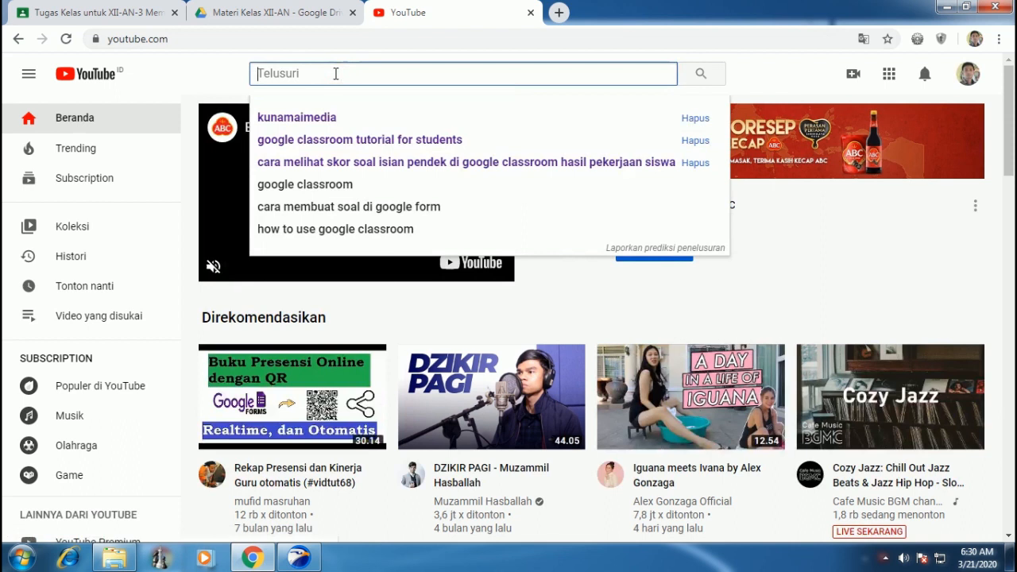
pyautogui.write('f')
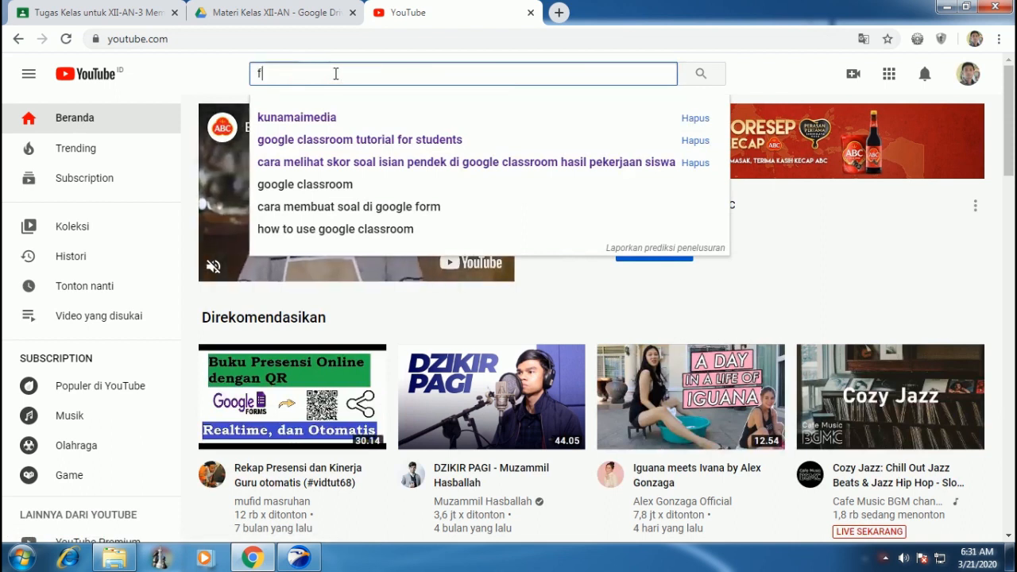
pyautogui.write('ef')
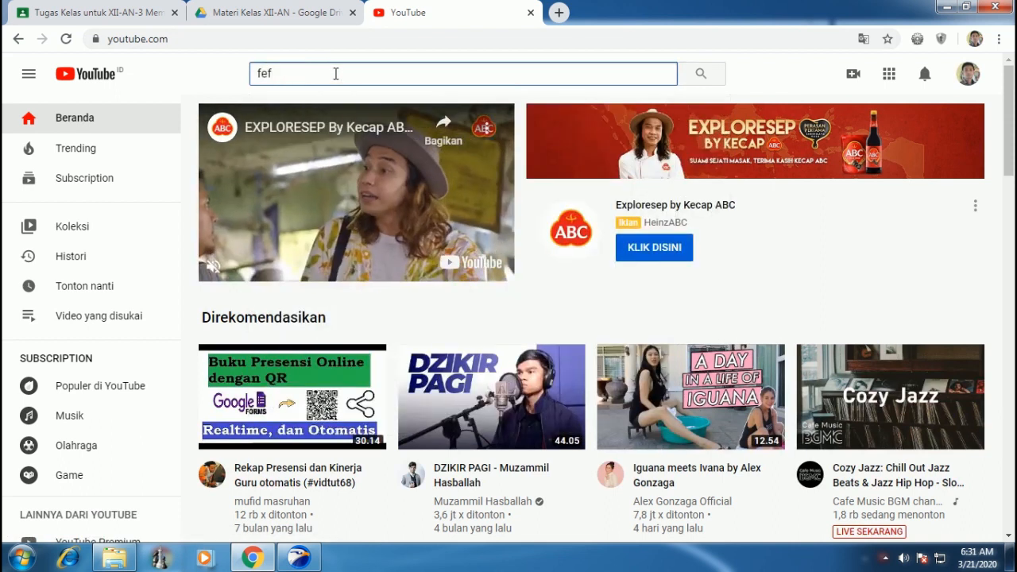
pyautogui.press('BackSpace')
pyautogui.press('BackSpace')
pyautogui.press('BackSpace')
pyautogui.write('defini')
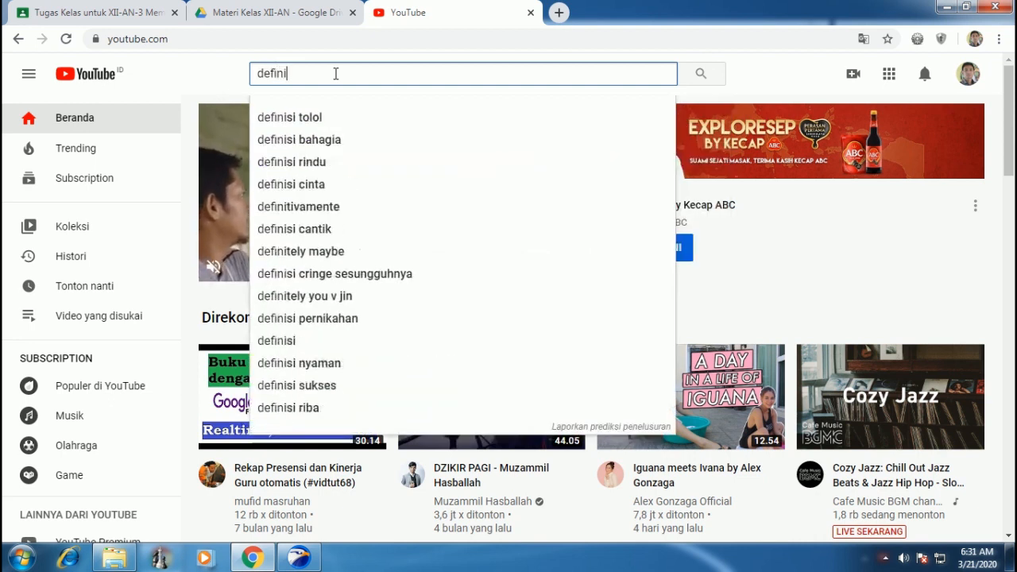
pyautogui.write('si game')
pyautogui.press('Return')
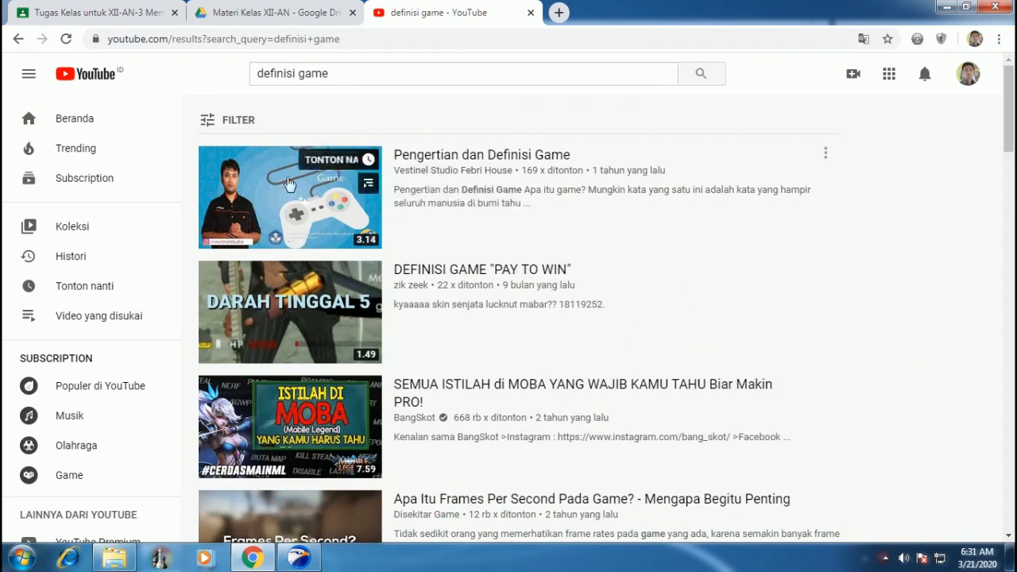
# - Copy the link address of the video "Pengertian dan Definisi Game" and close the YouTube tab
pyautogui.rightClick(433, 156)
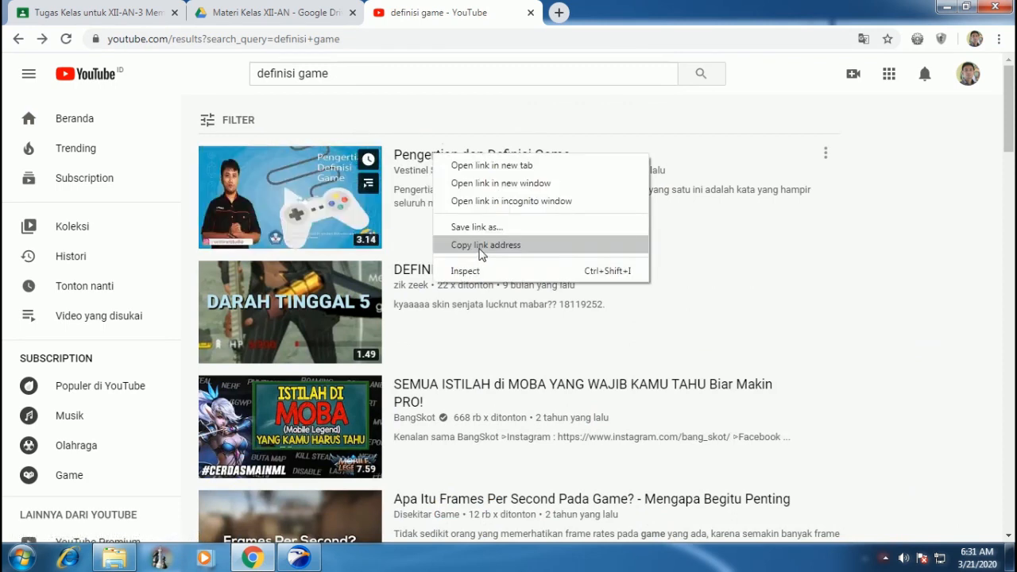
pyautogui.click(483, 245)
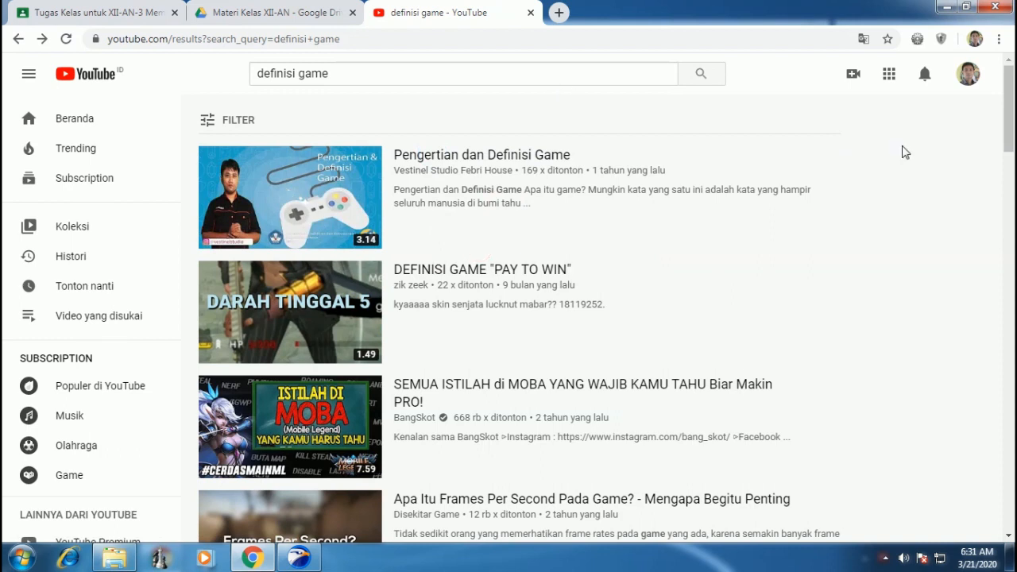
pyautogui.click(529, 13)
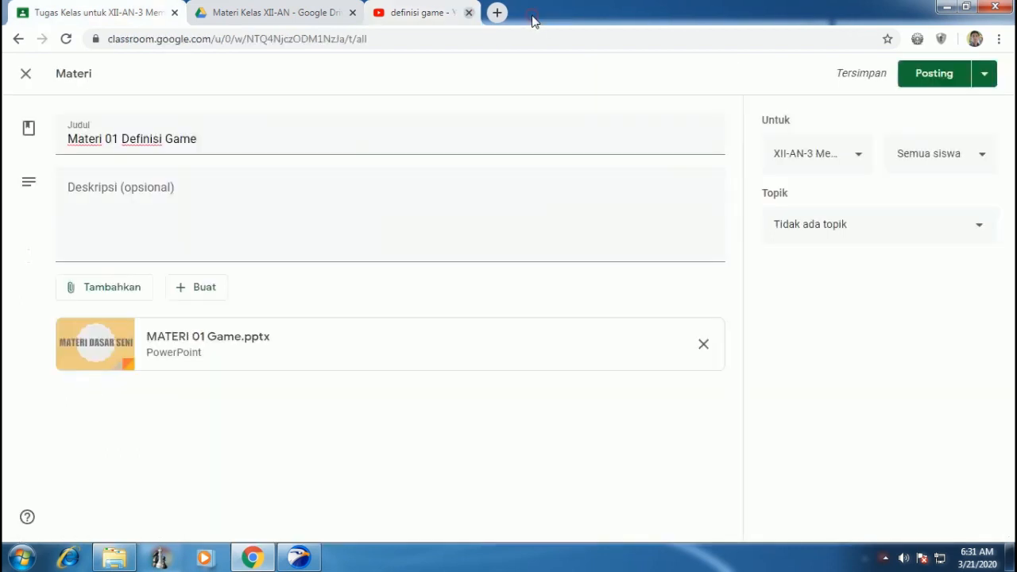
# - Attach the YouTube video "Pengertian dan Definisi Game" to the Classroom material using its copied URL
pyautogui.click(110, 292)
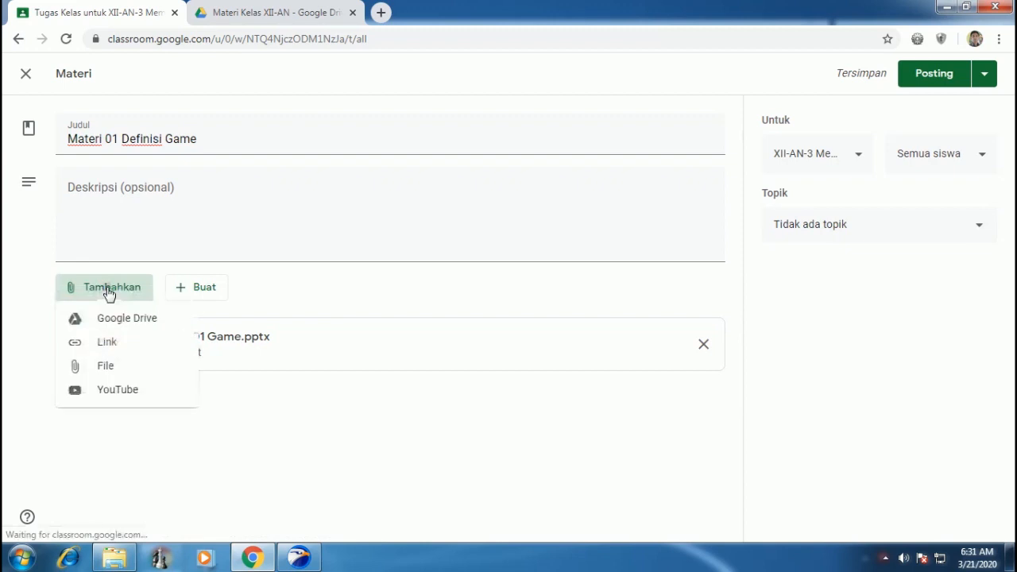
pyautogui.click(117, 396)
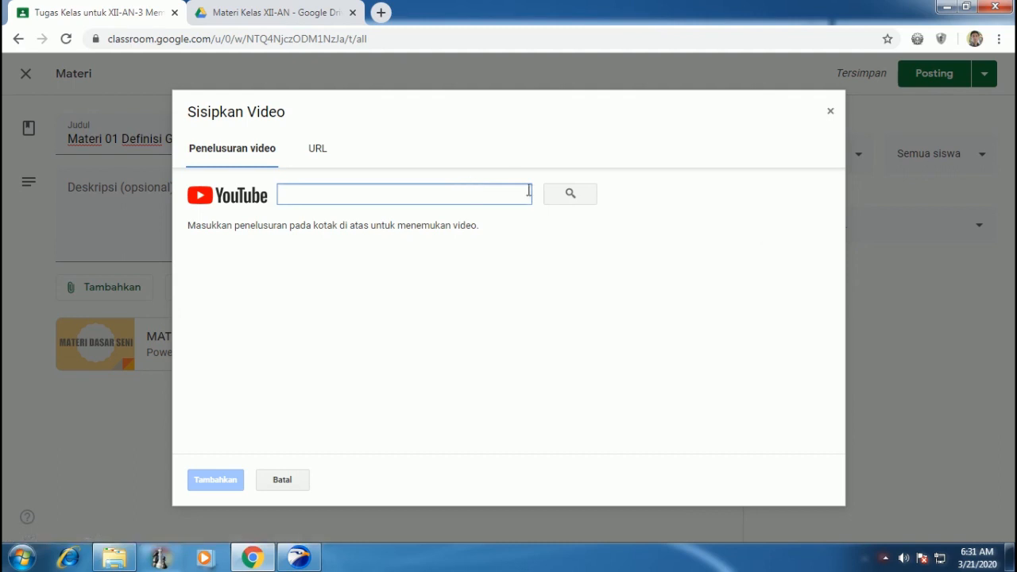
pyautogui.click(316, 150)
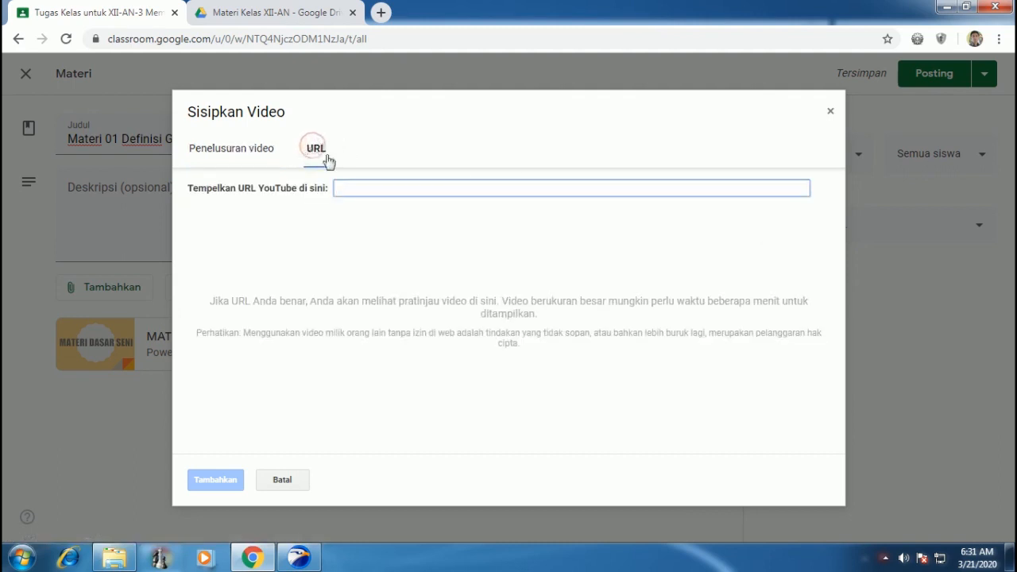
pyautogui.rightClick(352, 192)
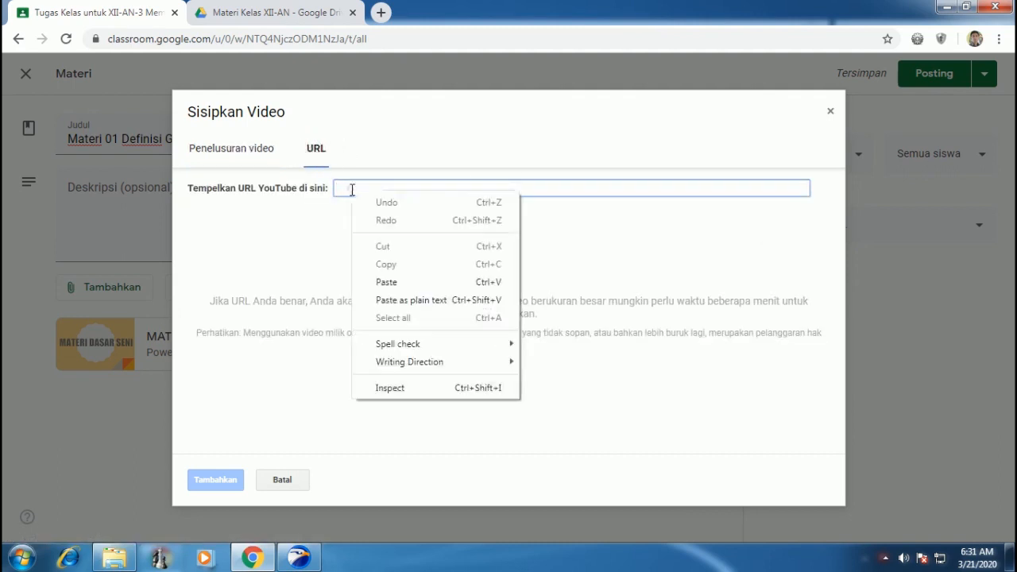
pyautogui.click(391, 282)
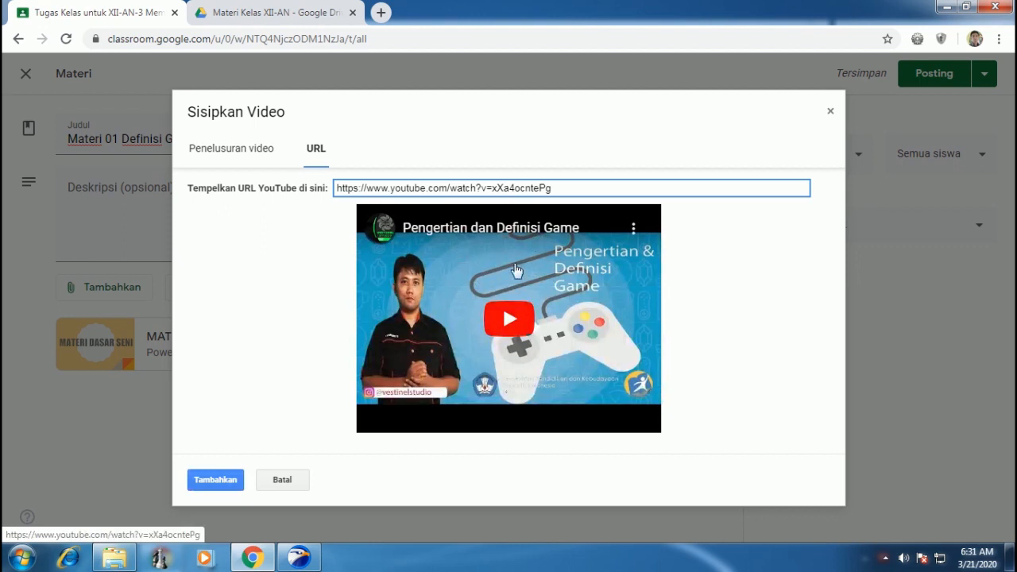
pyautogui.click(216, 481)
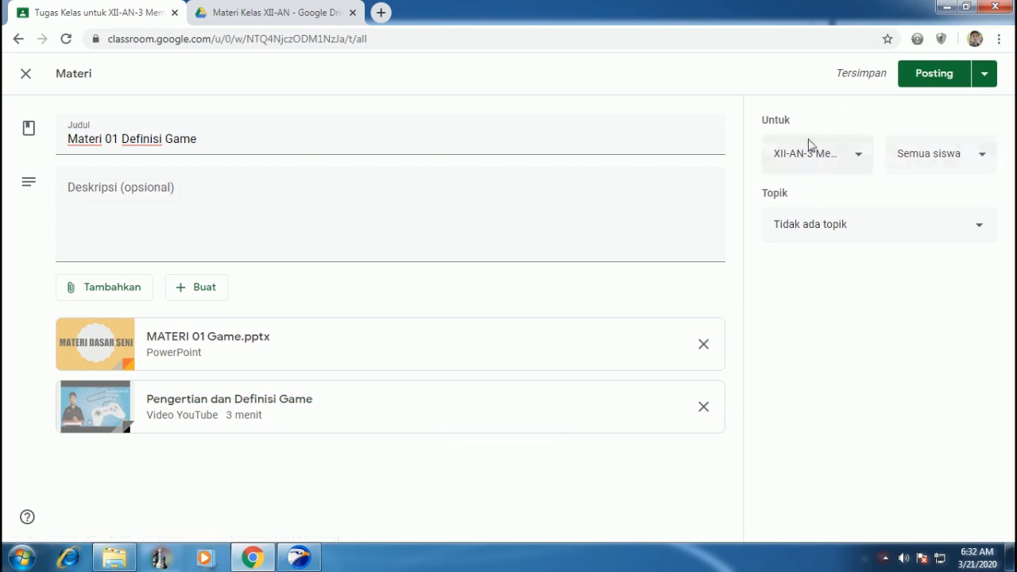
# - Try adding classes XII-AN-1 and XII-AN-2 as recipients of the material, and deselect both again
pyautogui.click(860, 161)
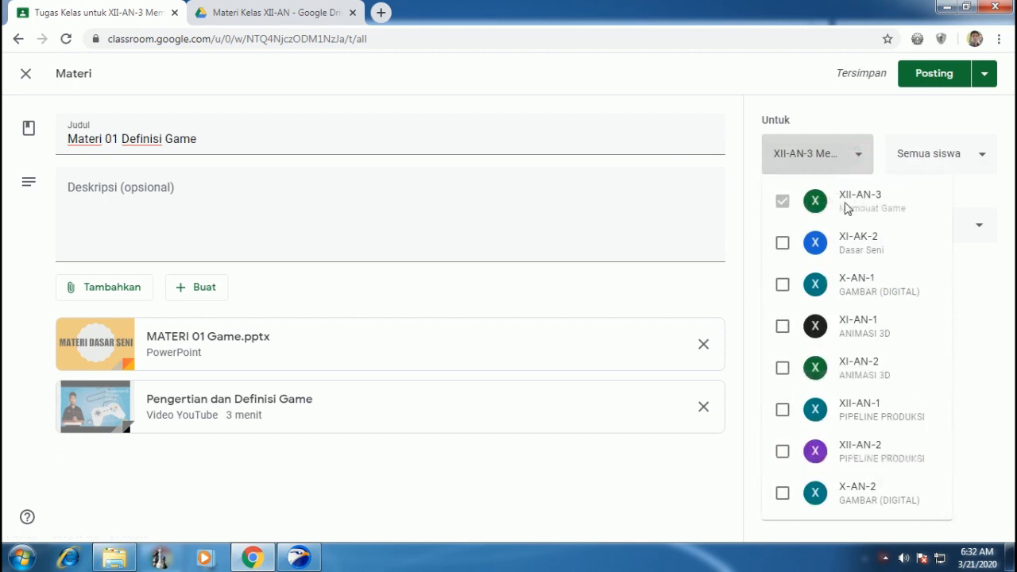
pyautogui.click(782, 410)
pyautogui.click(783, 452)
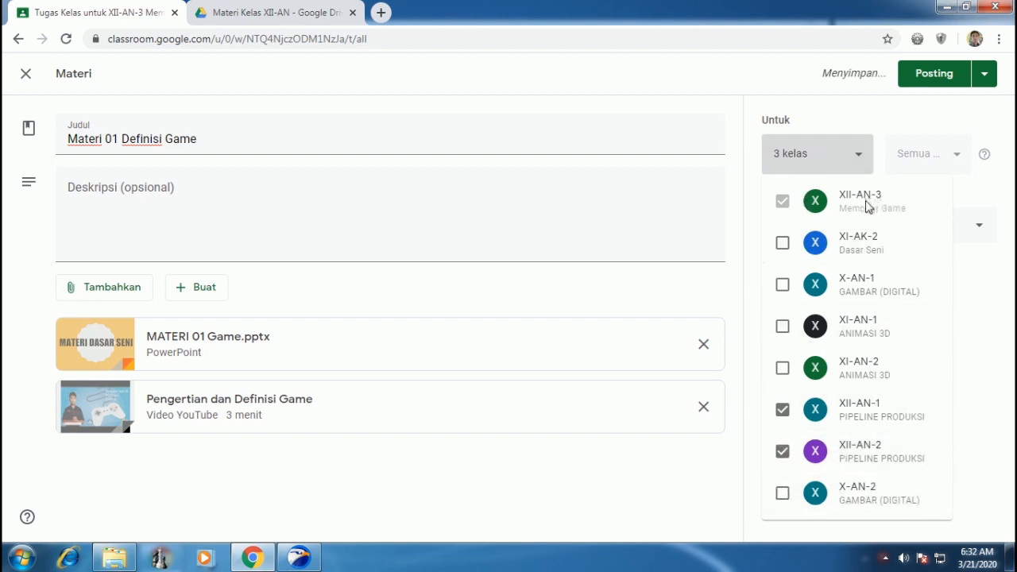
pyautogui.click(782, 410)
pyautogui.click(784, 451)
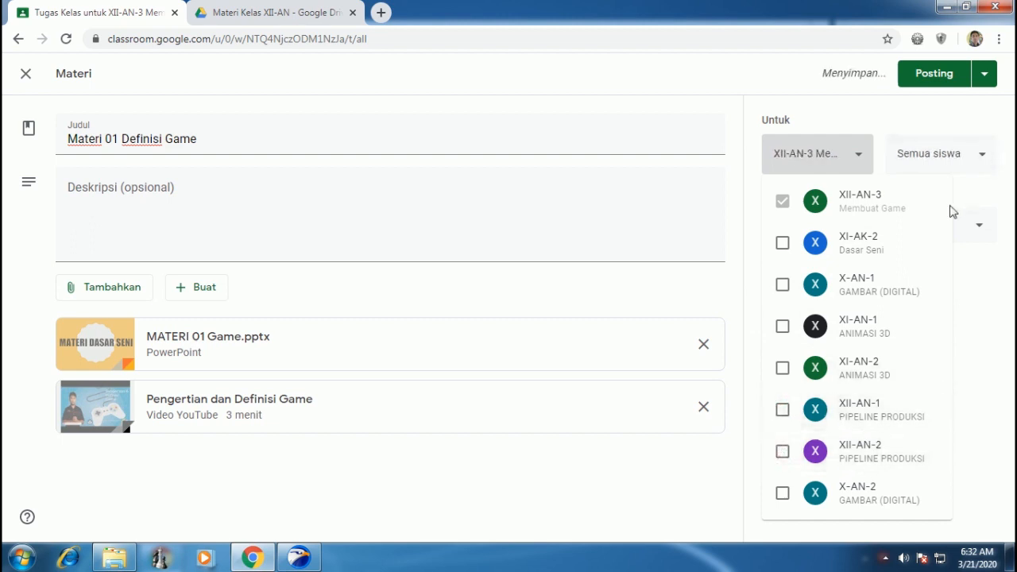
pyautogui.click(672, 468)
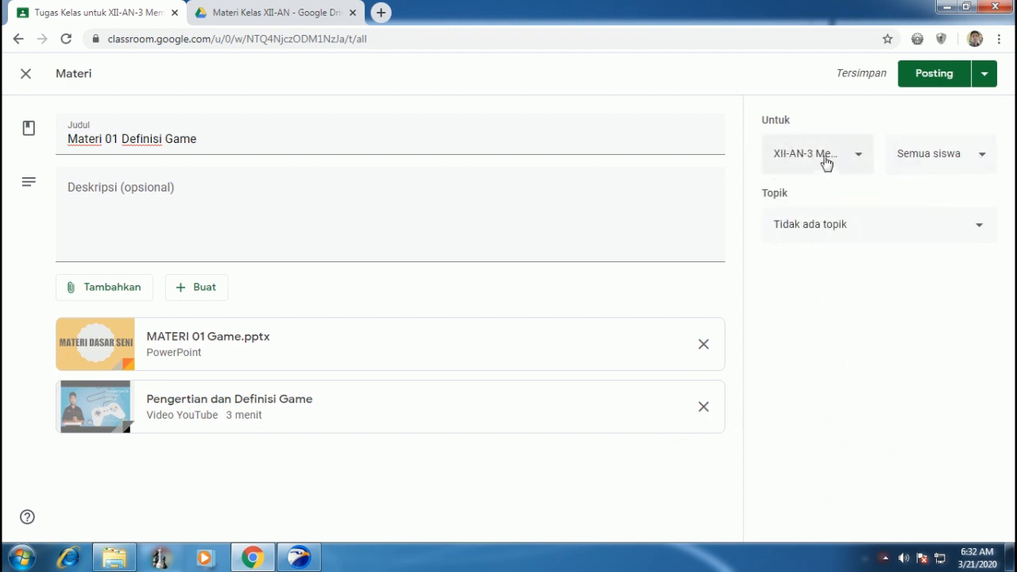
# - Assign the material to the existing topic "01 Definisi Game"
pyautogui.click(975, 225)
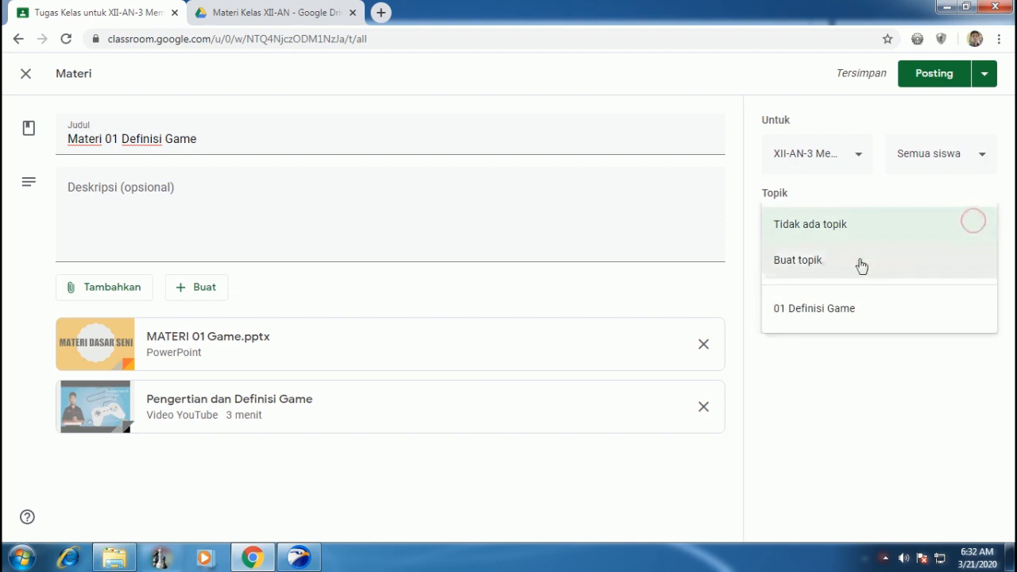
pyautogui.click(824, 310)
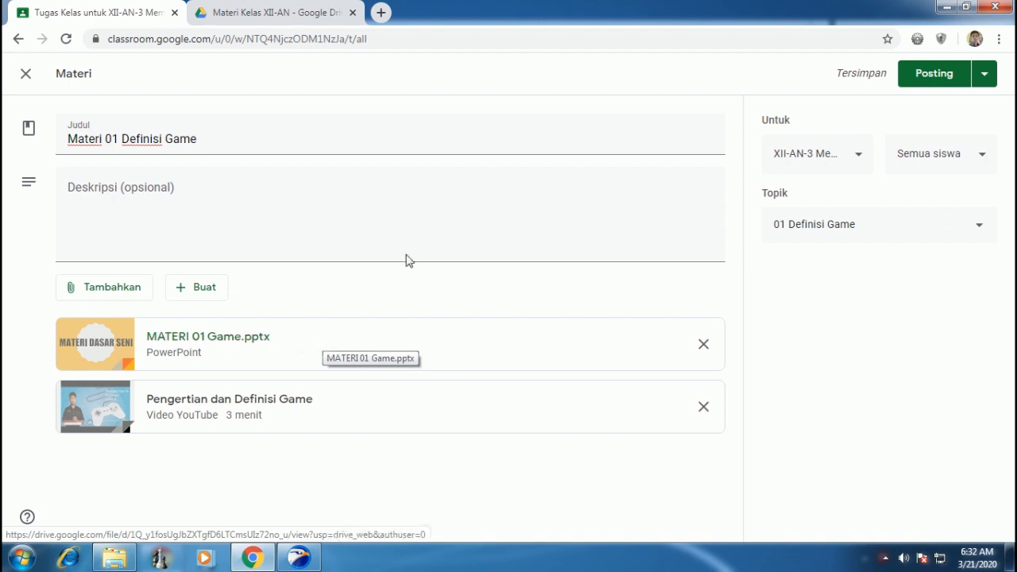
pyautogui.click(987, 77)
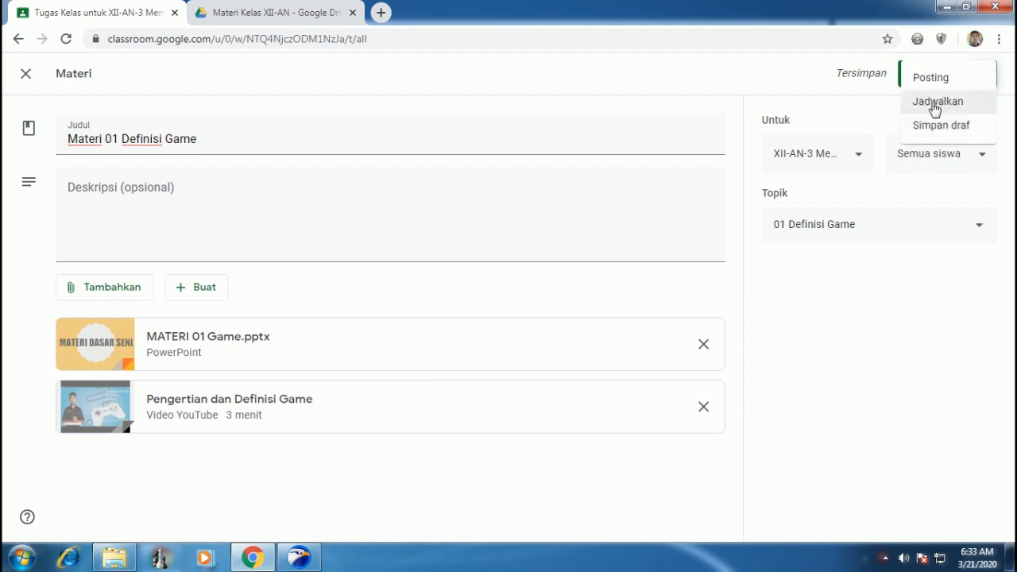
pyautogui.click(845, 337)
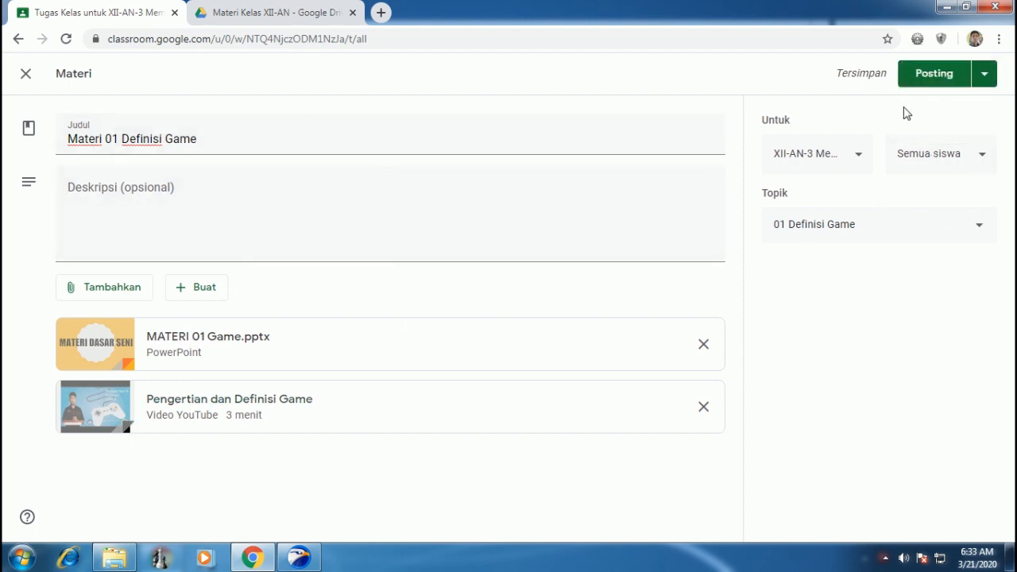
pyautogui.click(985, 74)
pyautogui.click(951, 103)
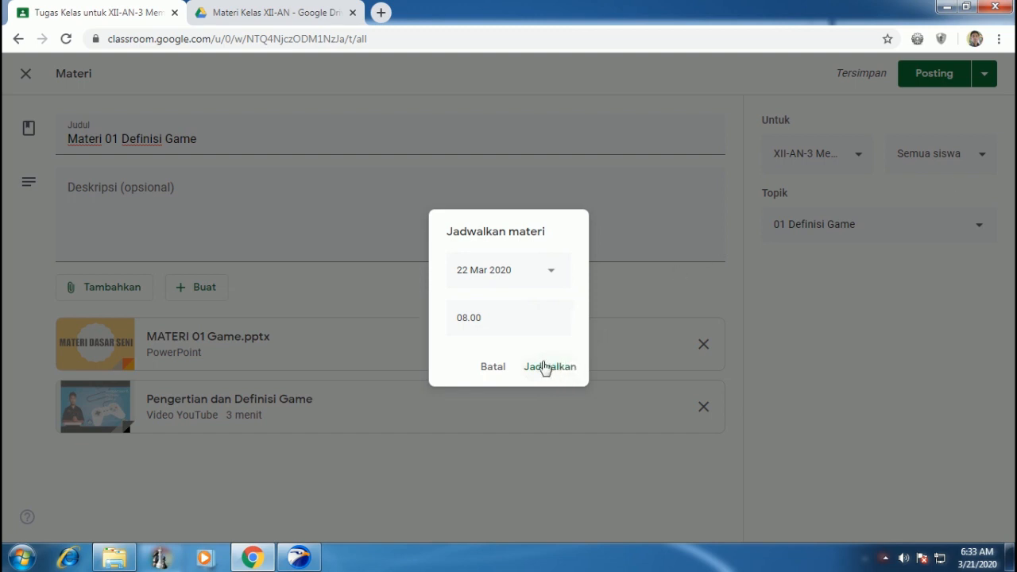
pyautogui.click(492, 366)
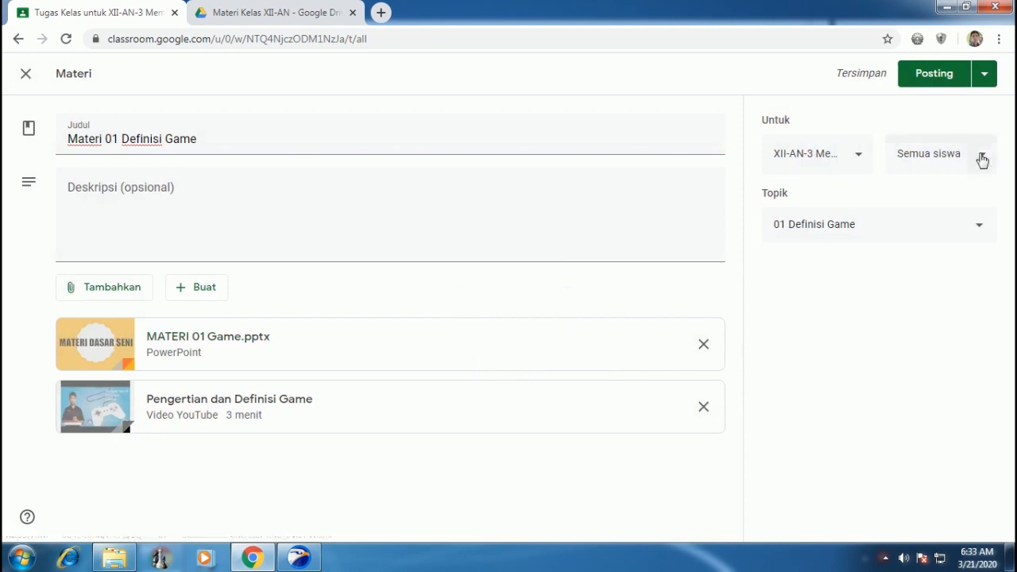
pyautogui.click(984, 82)
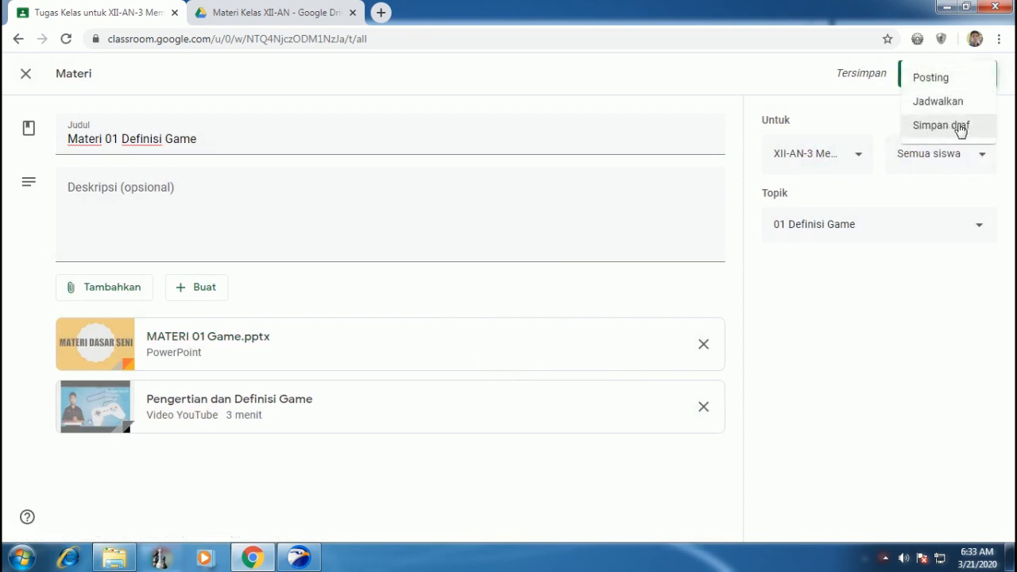
pyautogui.click(792, 75)
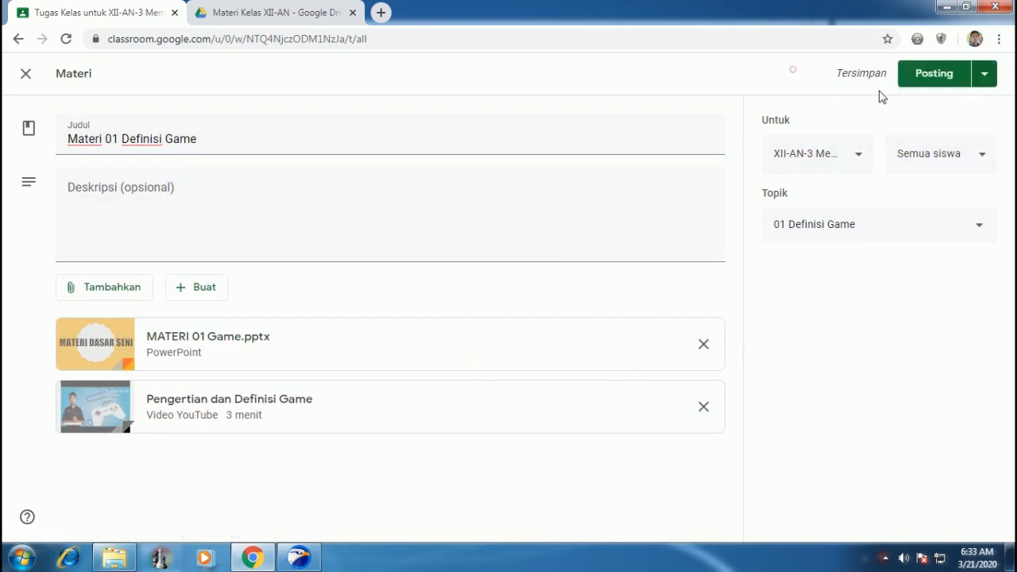
# - Save the material "Materi 01 Definisi Game" as a draft
pyautogui.click(985, 80)
pyautogui.click(954, 128)
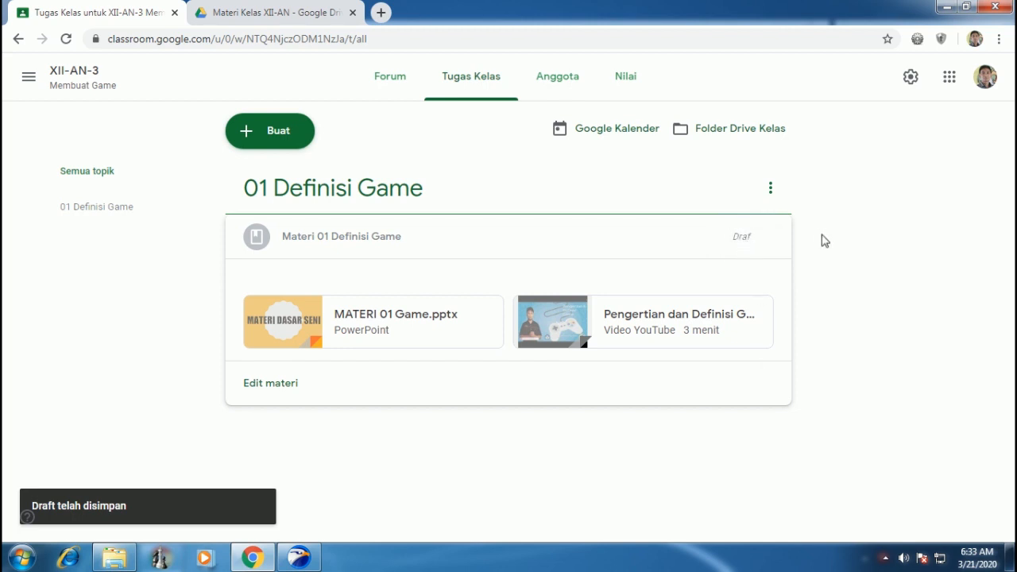
# - Go back to the class list, reopen class XII-AN-3 and view its Tugas Kelas page
pyautogui.click(28, 77)
pyautogui.click(32, 84)
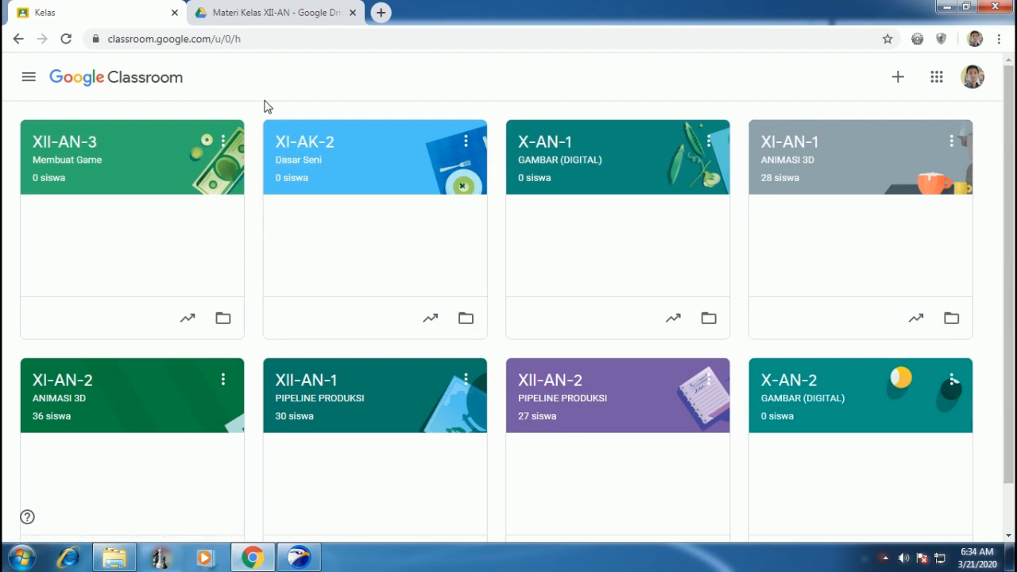
pyautogui.click(63, 152)
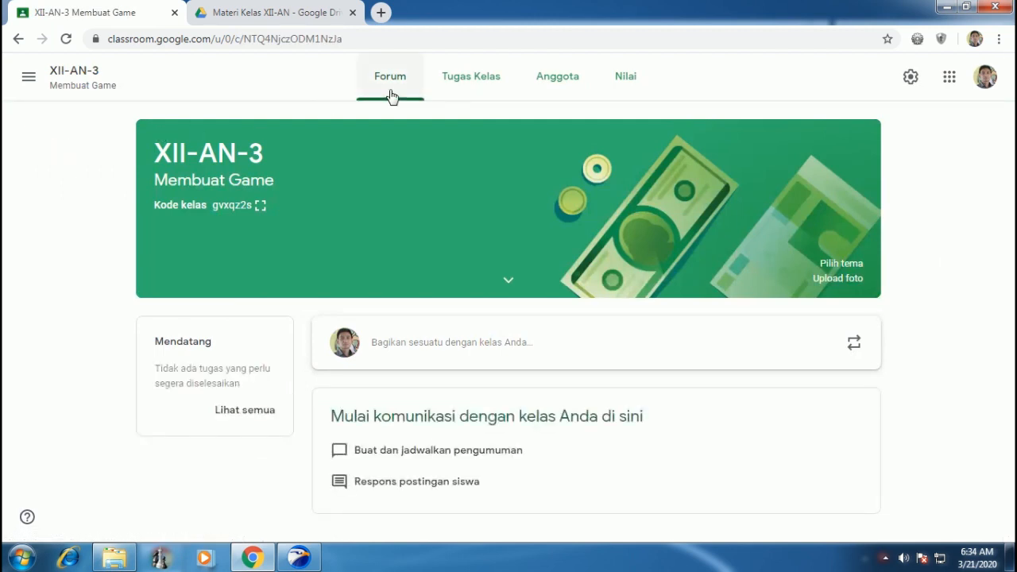
pyautogui.click(477, 76)
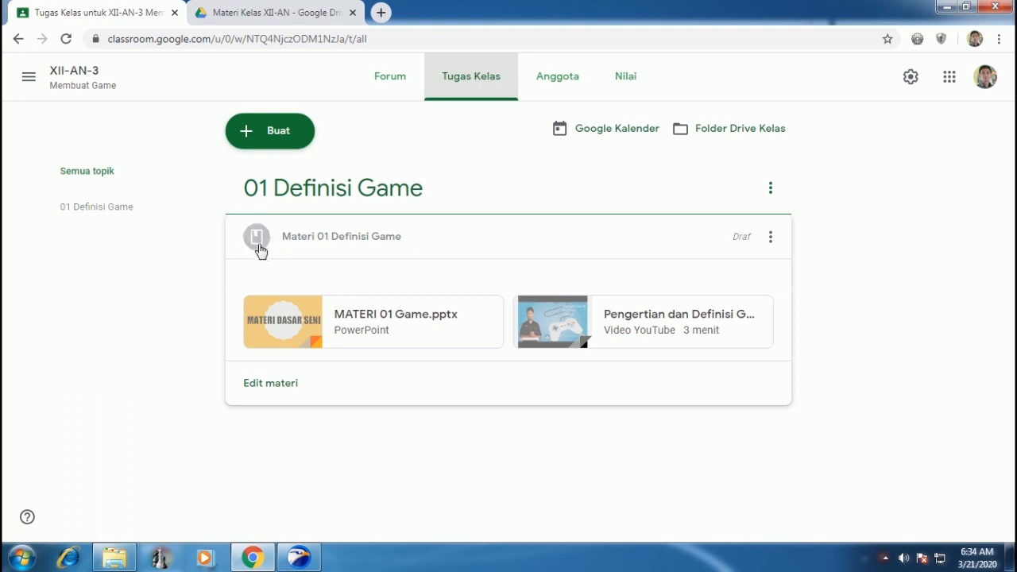
# - Open the draft "Materi 01 Definisi Game" for editing and post it to the class
pyautogui.click(775, 245)
pyautogui.doubleClick(713, 274)
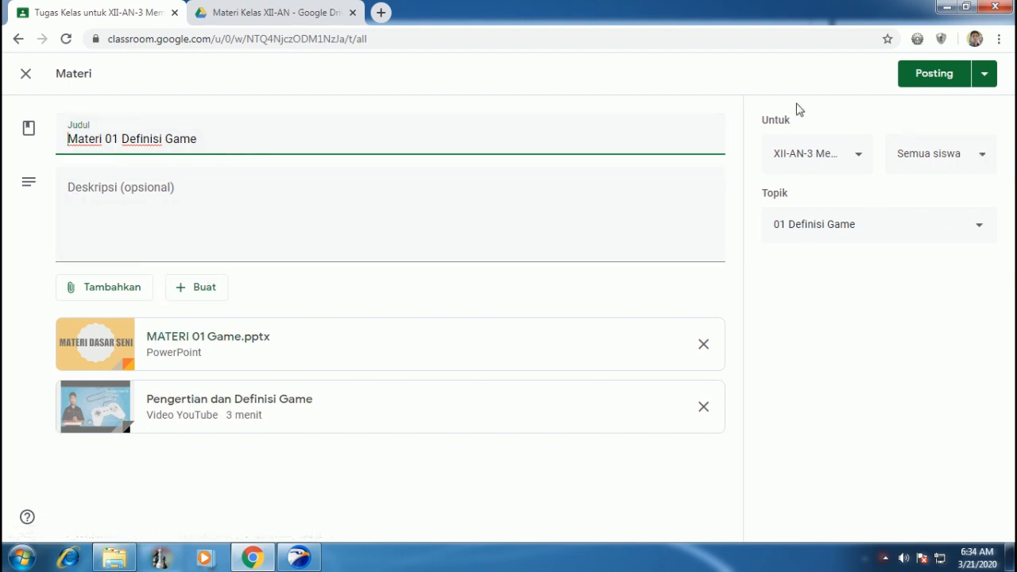
pyautogui.click(936, 77)
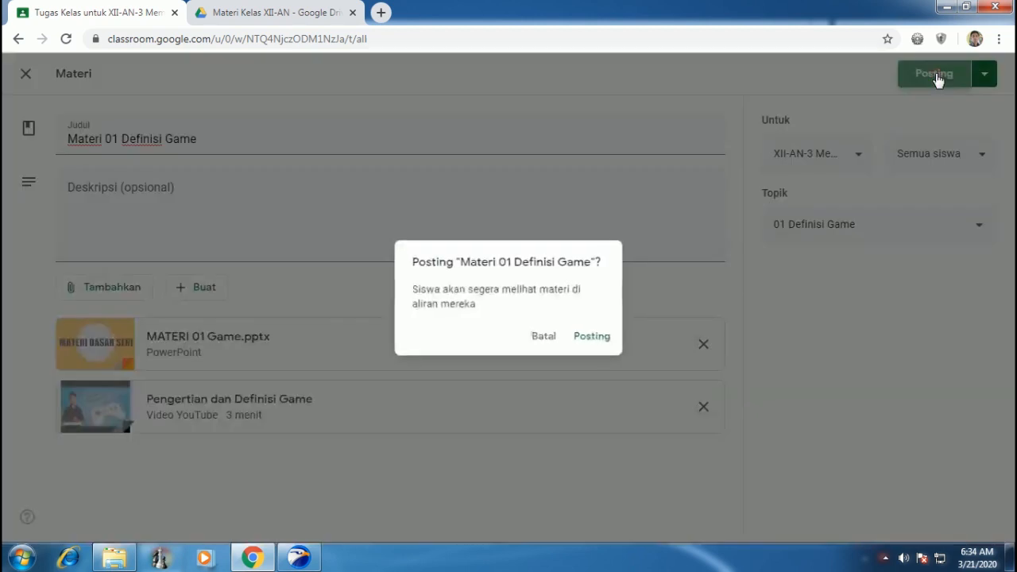
pyautogui.click(596, 344)
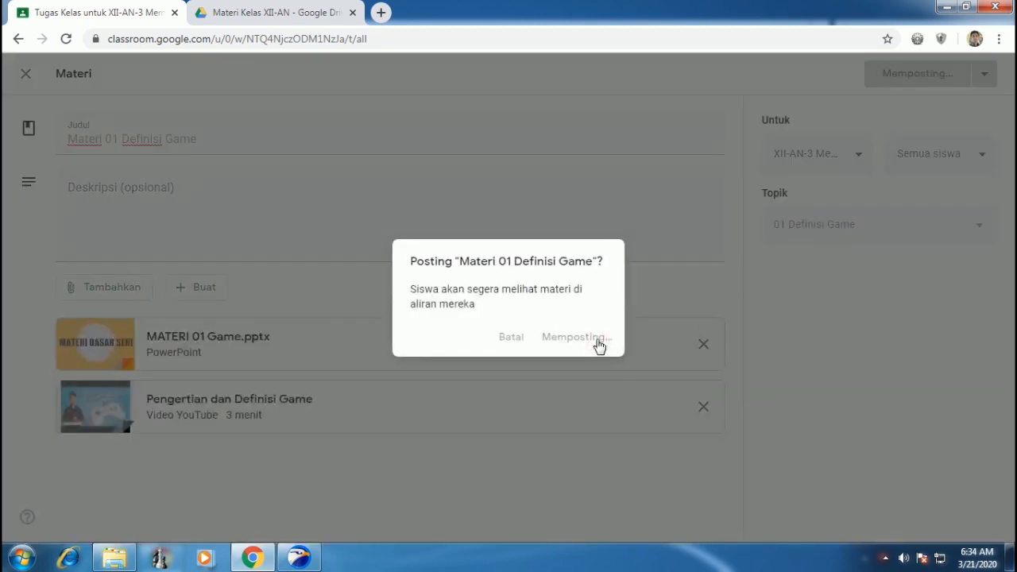